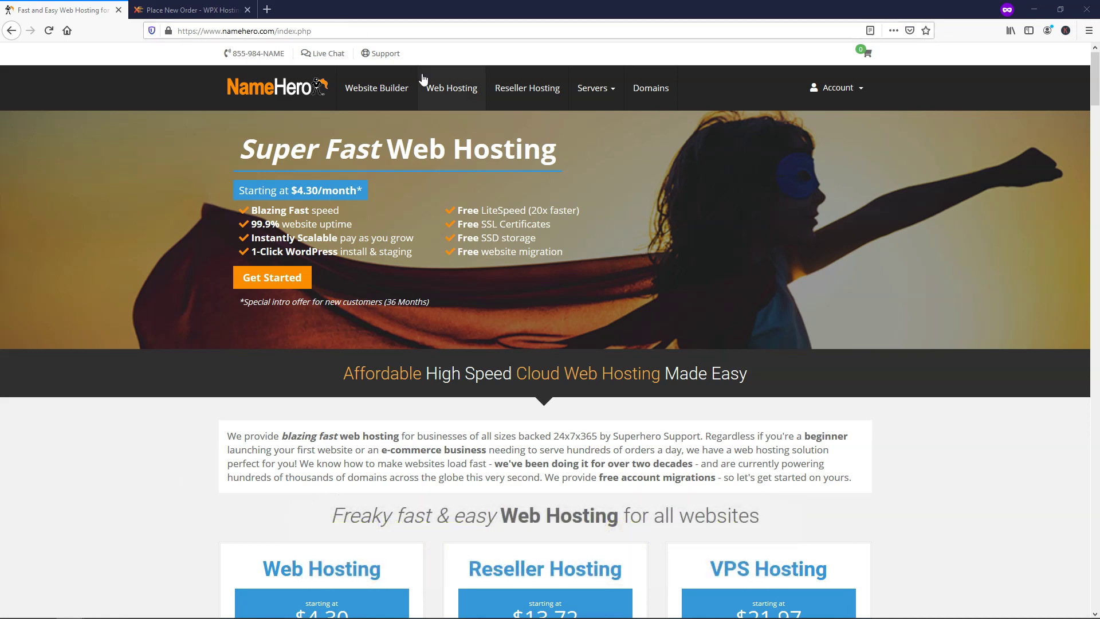
- Open Web Hosting and review the Starter, Plus, Turbo and Business Cloud plan cards and info tips
left_click(446, 91)
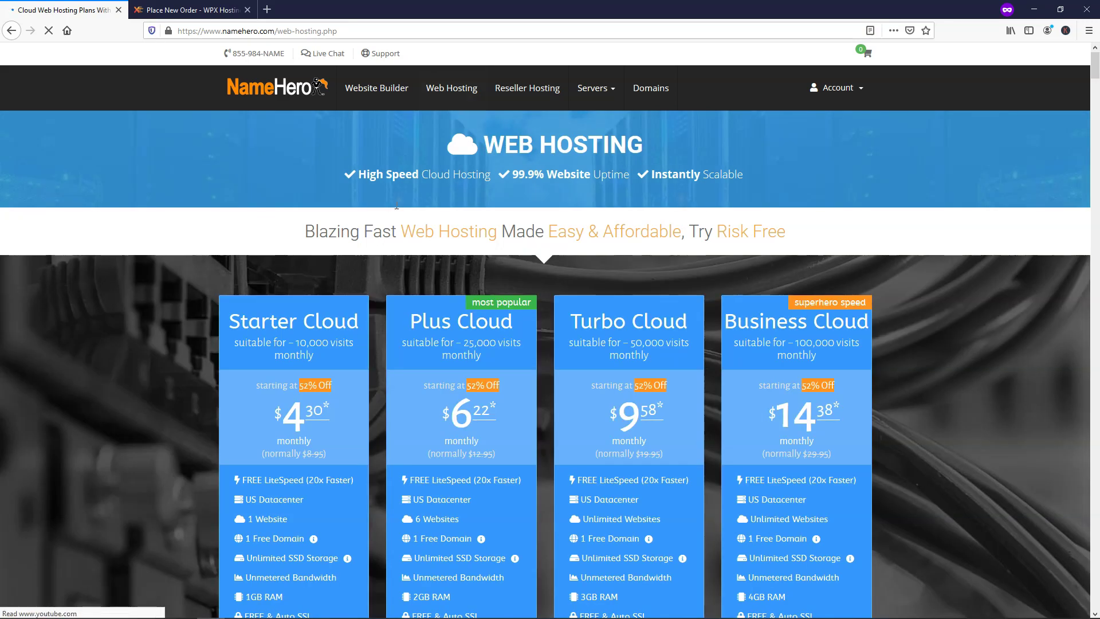
scroll(193, 291, "down", 3)
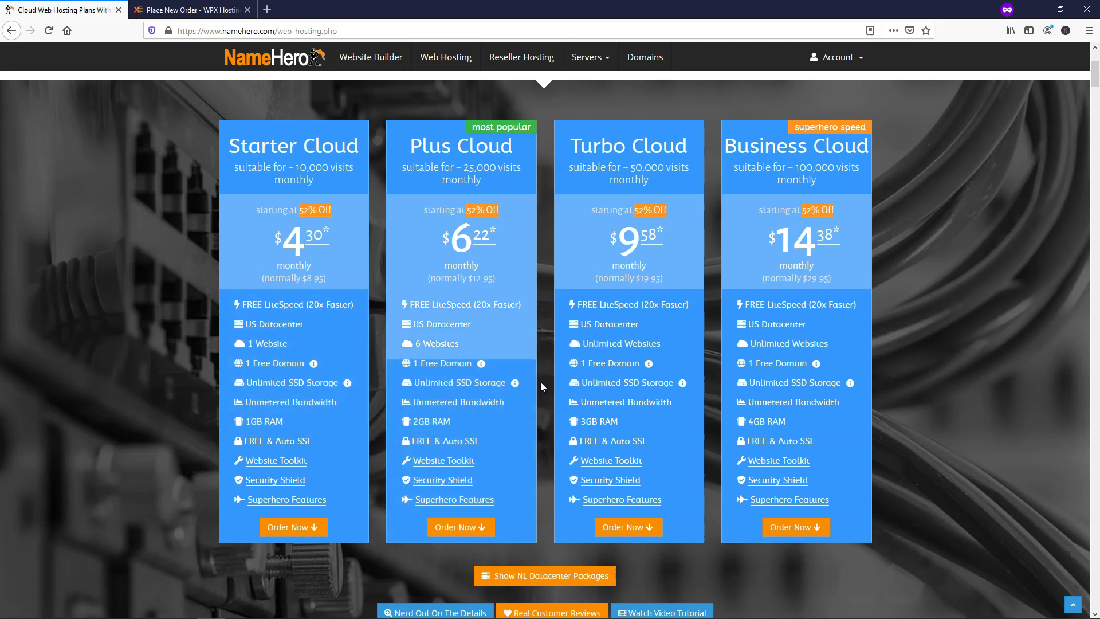
mouse_move(515, 385)
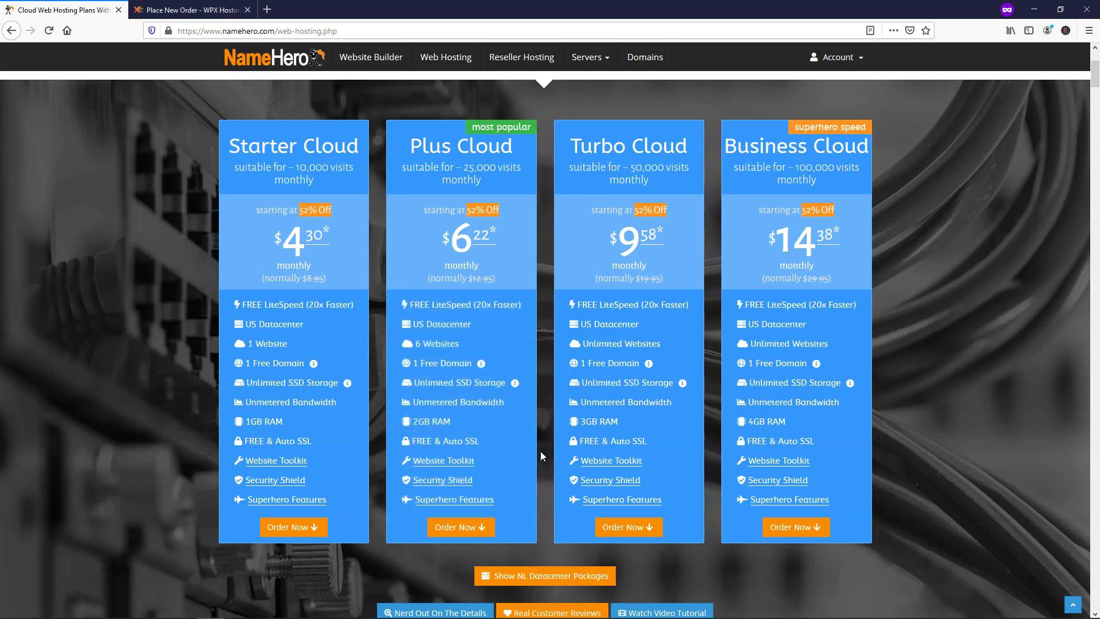
mouse_move(492, 501)
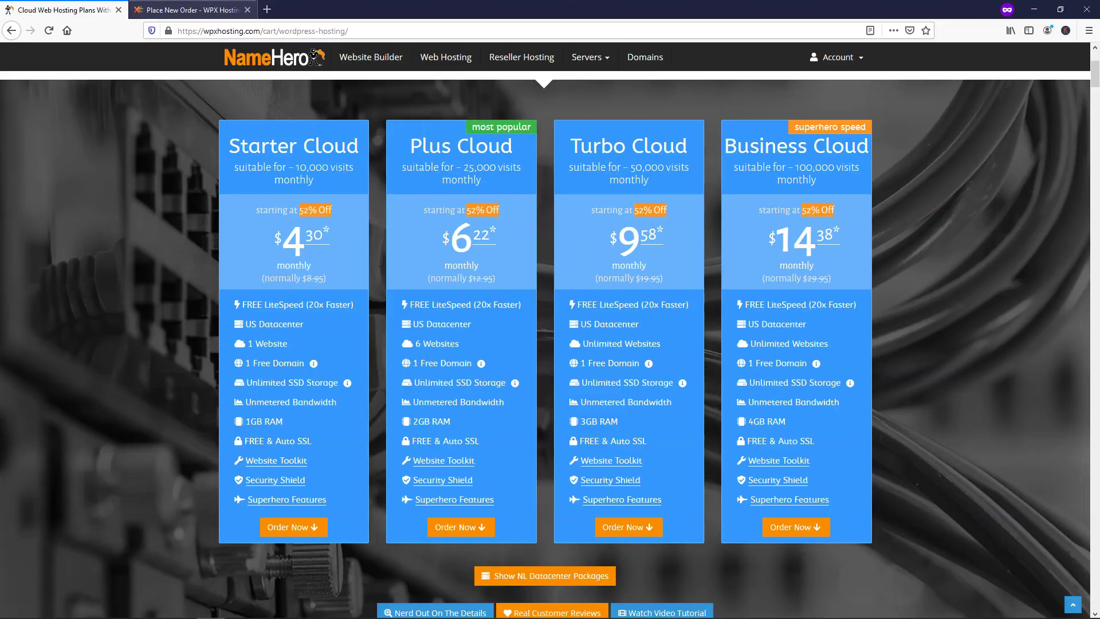
left_click(189, 9)
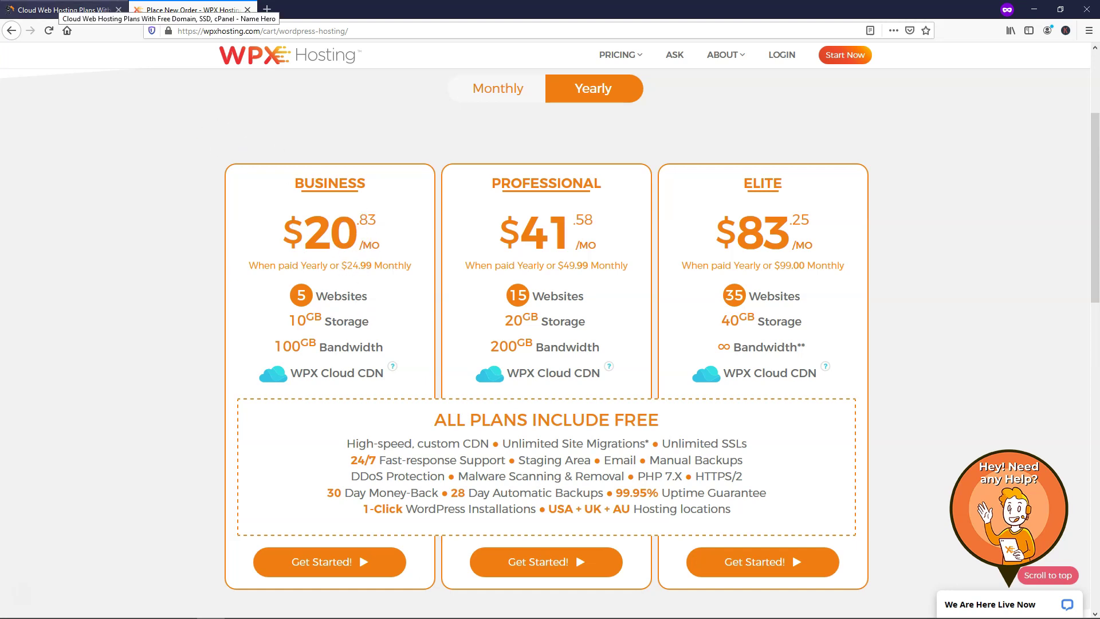
left_click(60, 10)
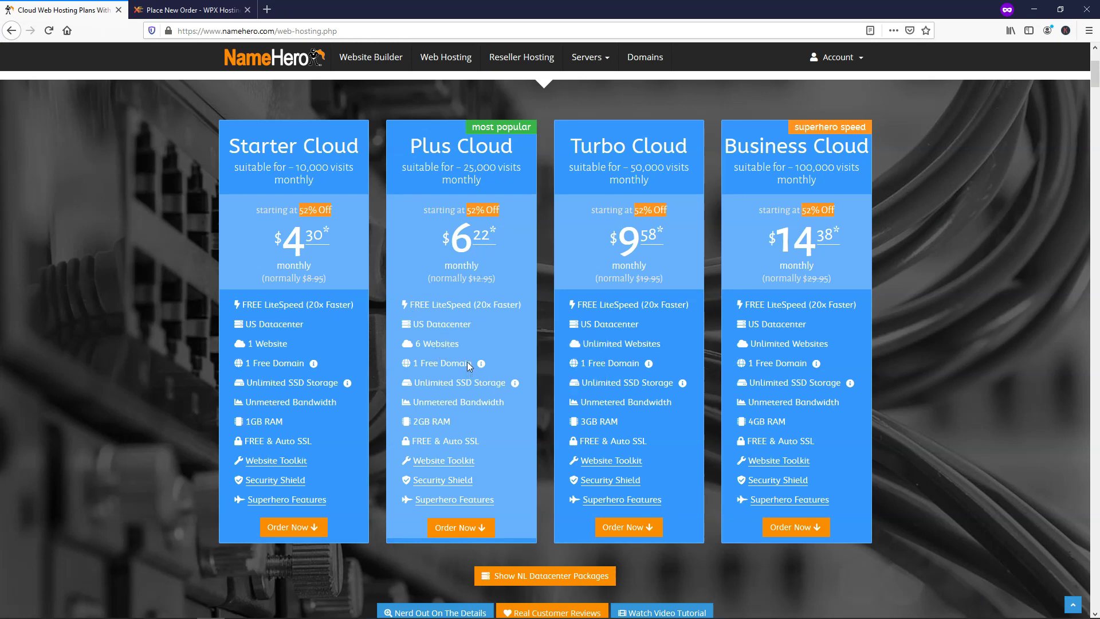
left_click(187, 11)
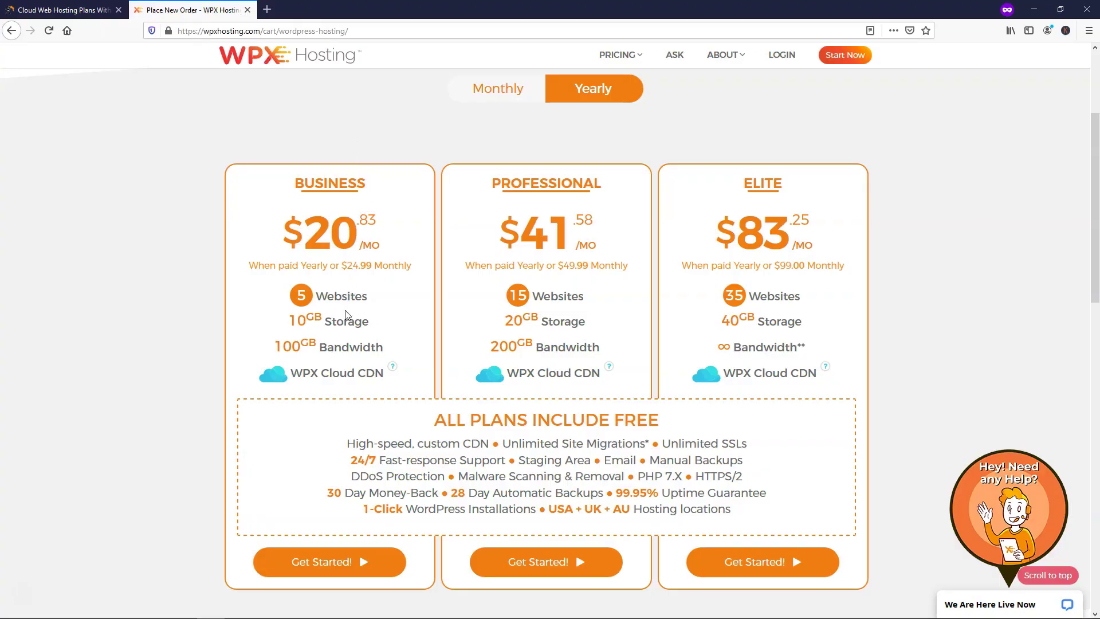
left_click(63, 9)
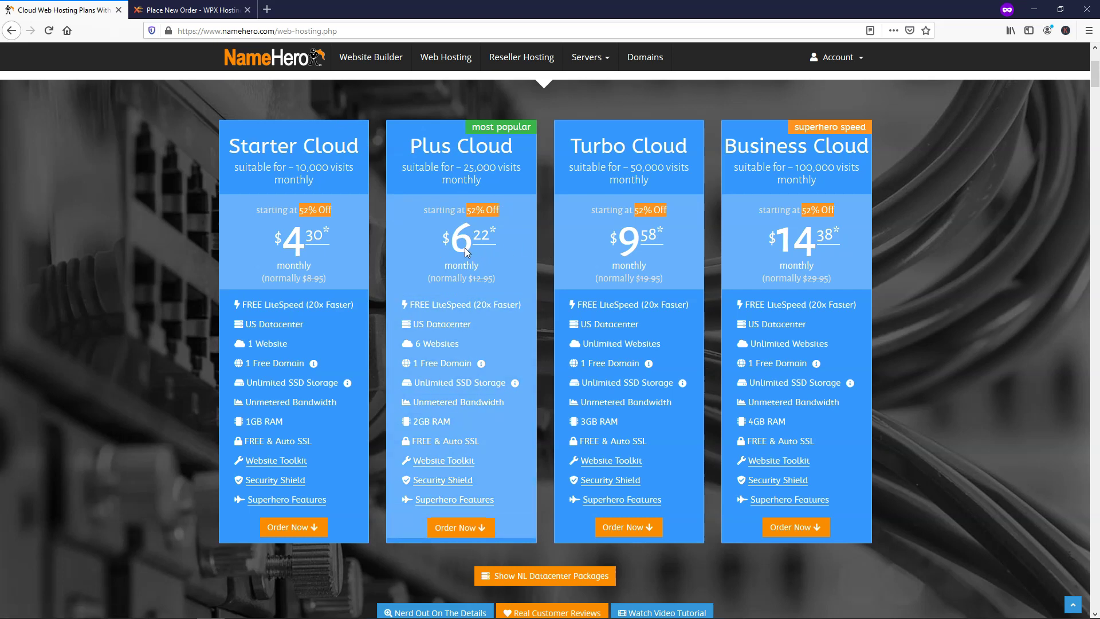
left_click(184, 12)
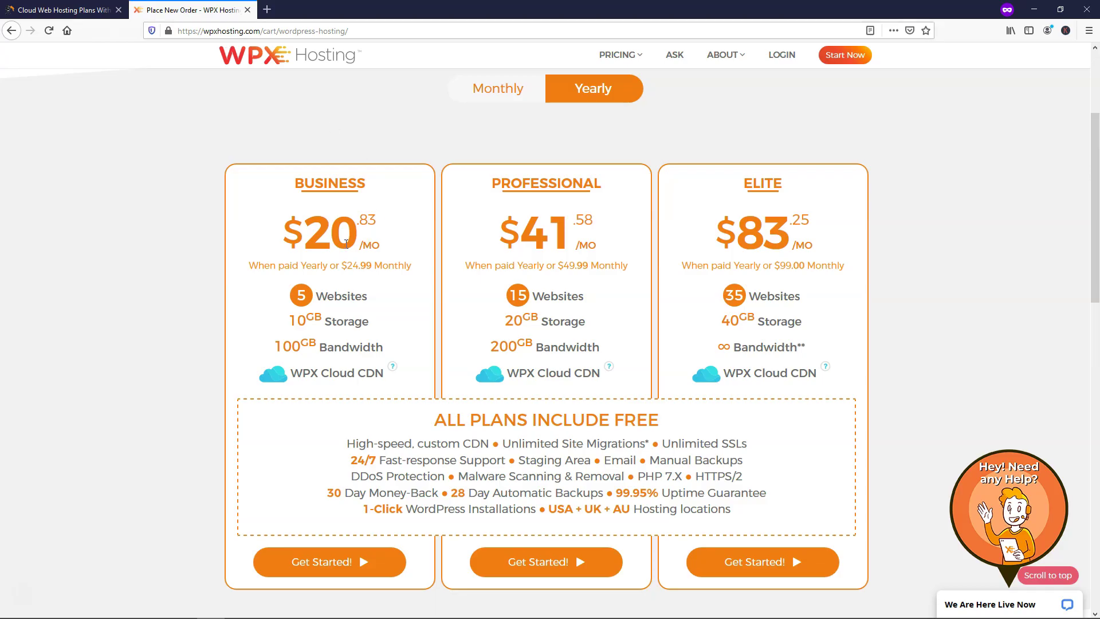
left_click(74, 9)
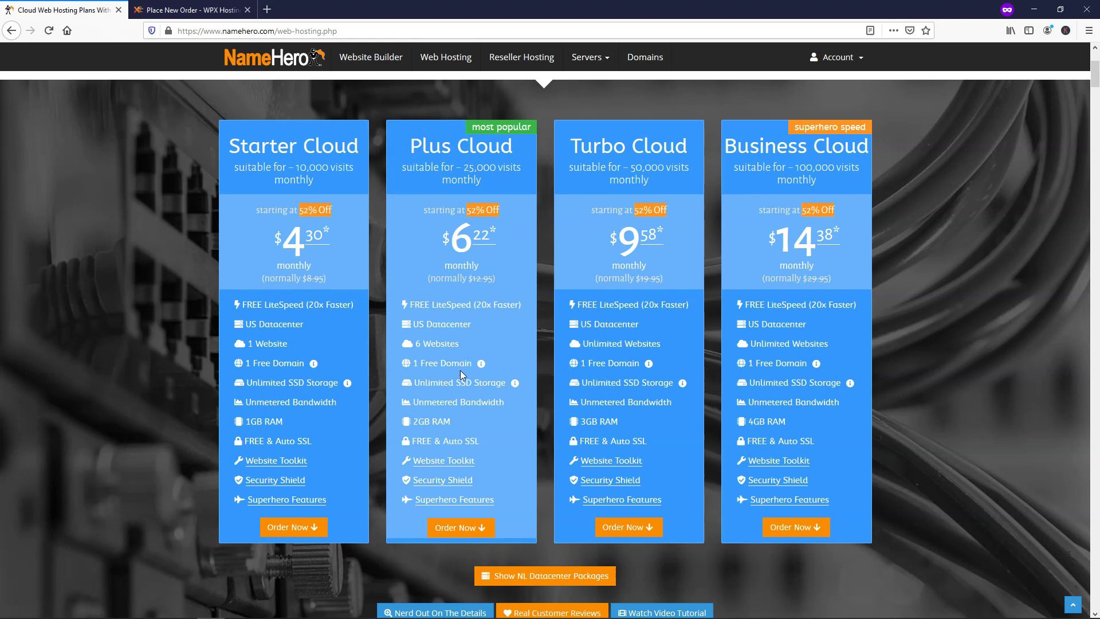
mouse_move(459, 530)
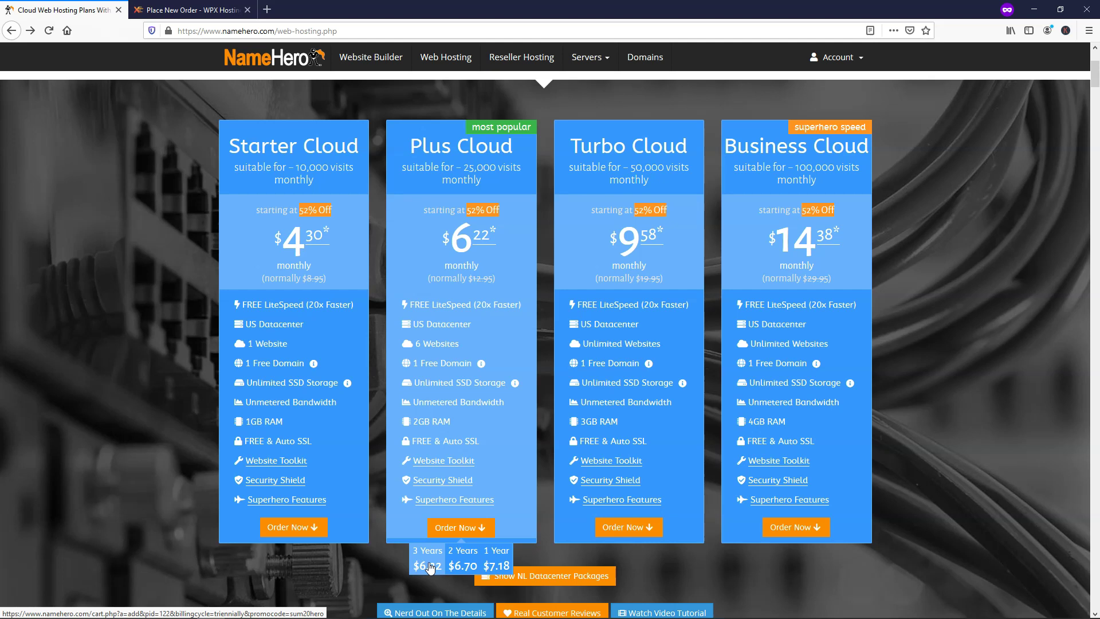
- Order the Plus Cloud plan on the 3-year billing term
left_click(463, 561)
left_click(427, 566)
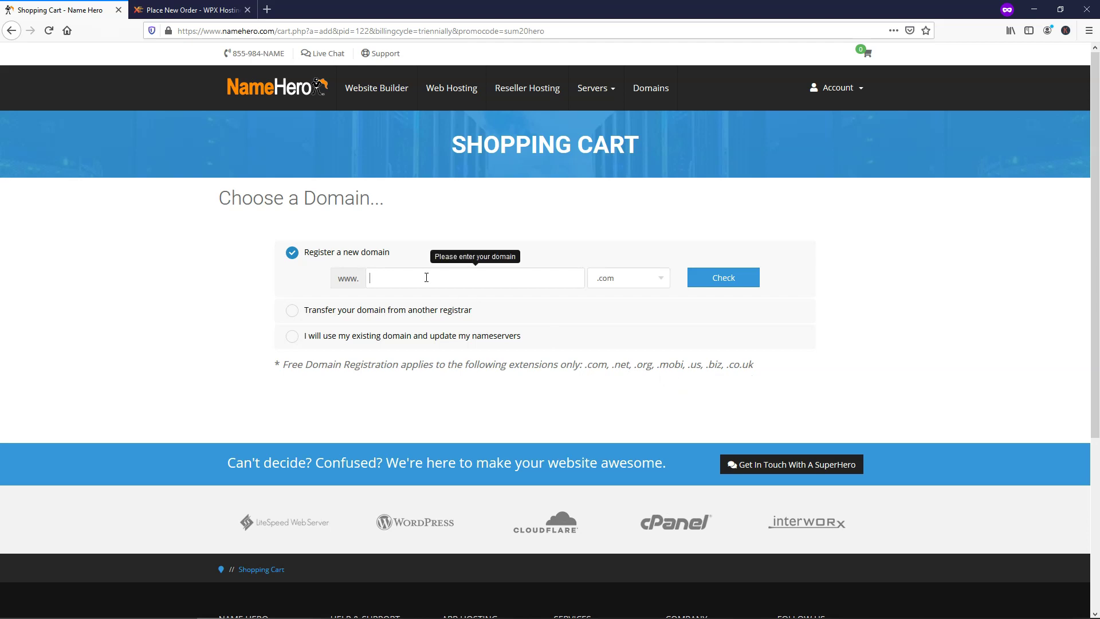
- Confirm websitesuperhero.com is available and continue with it as the new domain
type("w")
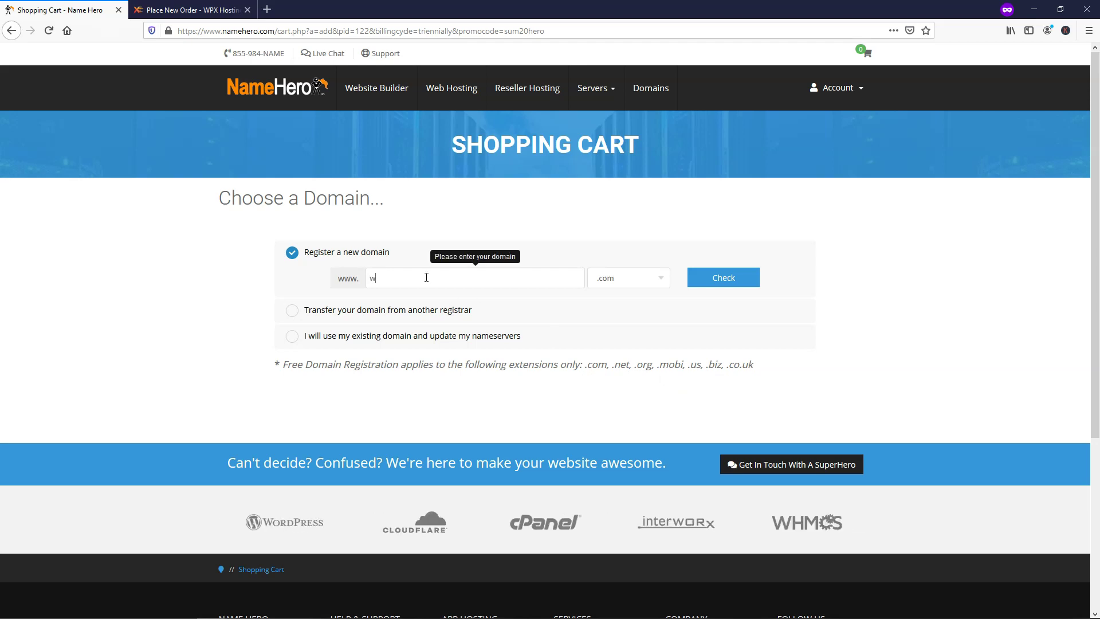
type("ebsitesuperhe")
type("ro")
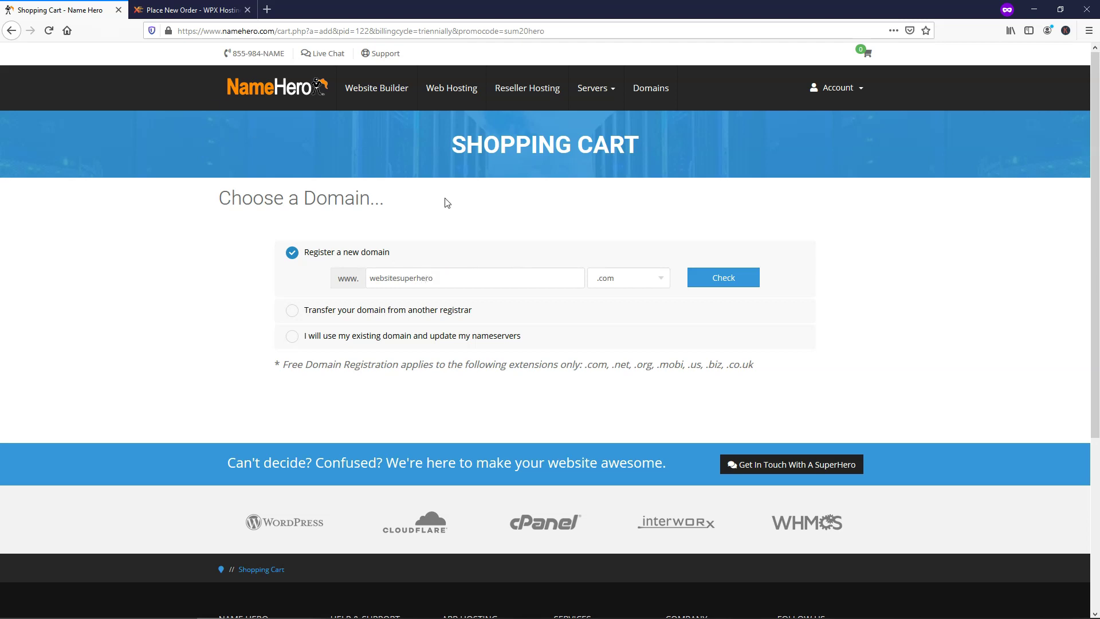
left_click(728, 286)
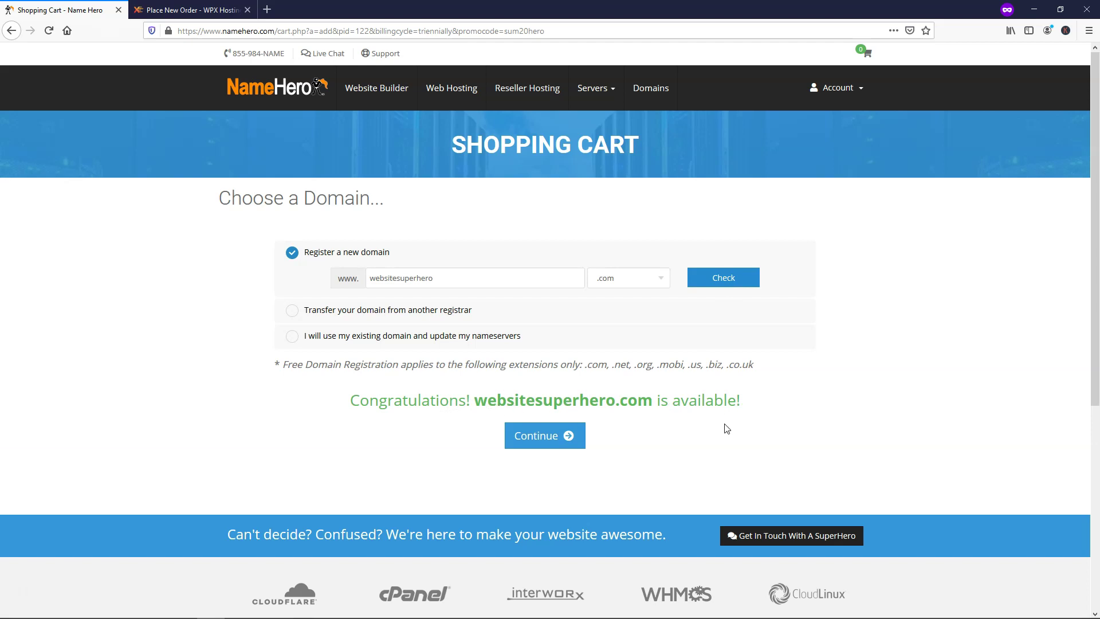
left_click(551, 444)
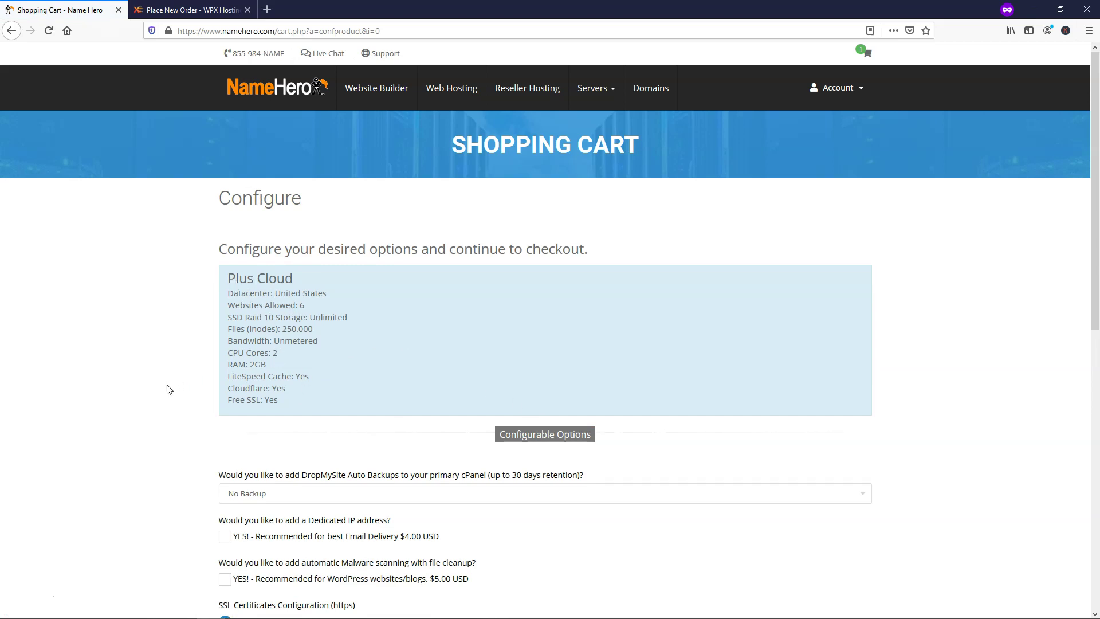
- Keep the default Plus Cloud options, no backups and free Let's Encrypt SSL, and continue
scroll(169, 390, "down", 4)
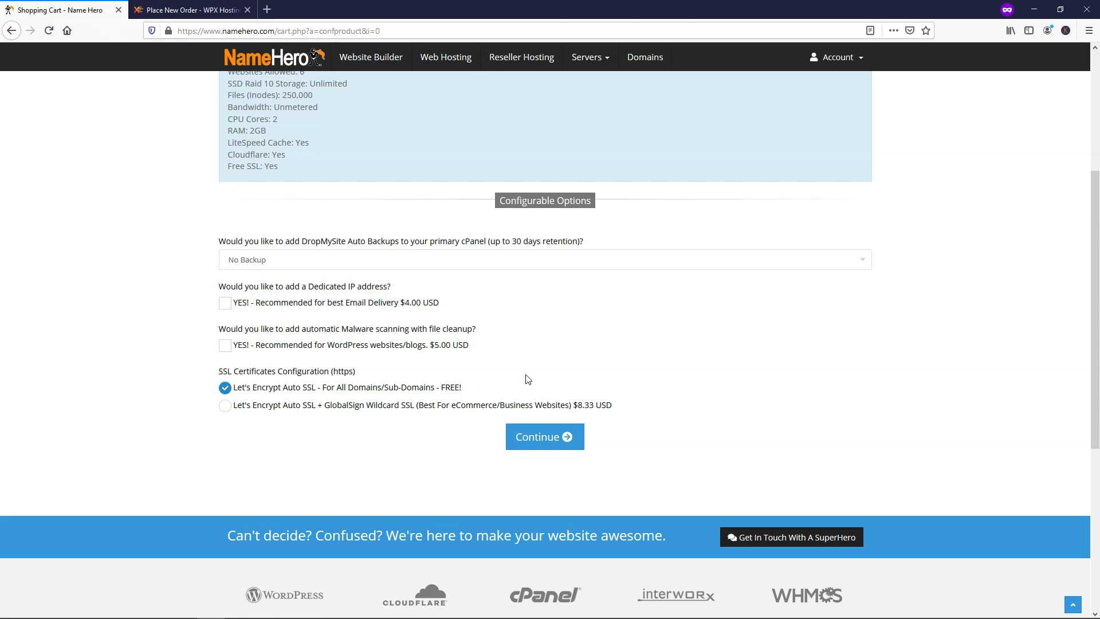
left_click(549, 439)
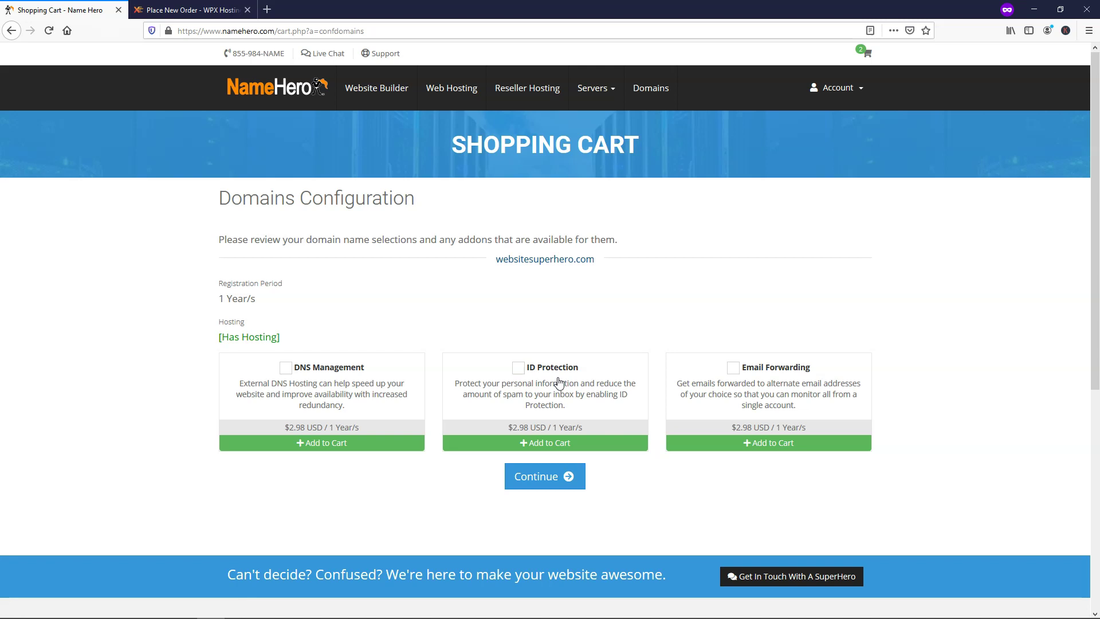
- Add ID Protection for websitesuperhero.com and continue to Review & Checkout
left_click(518, 367)
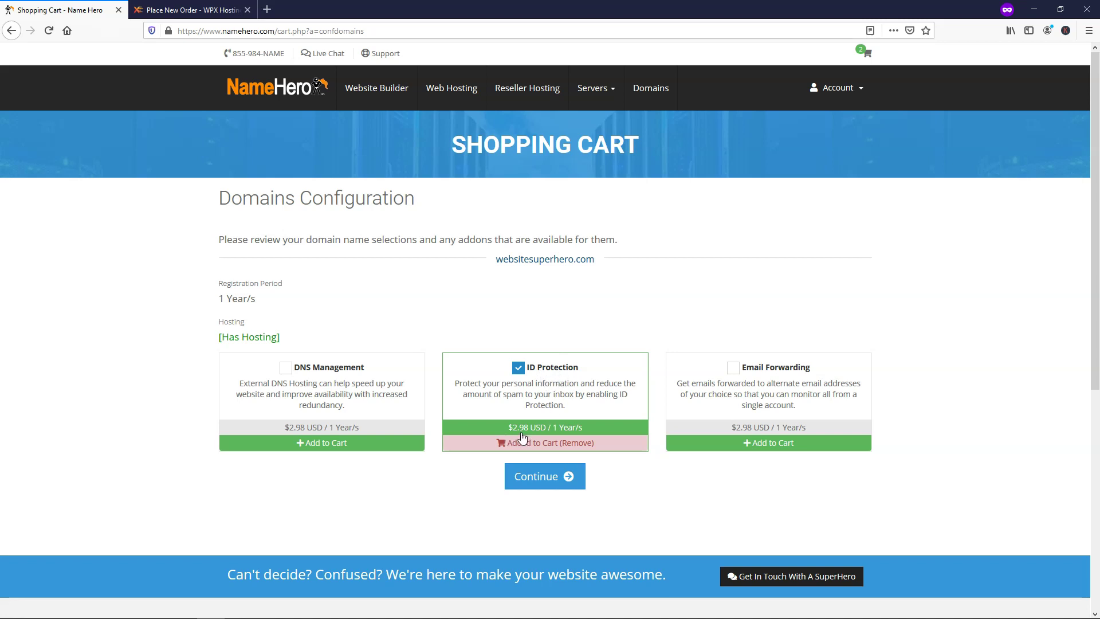
left_click(546, 485)
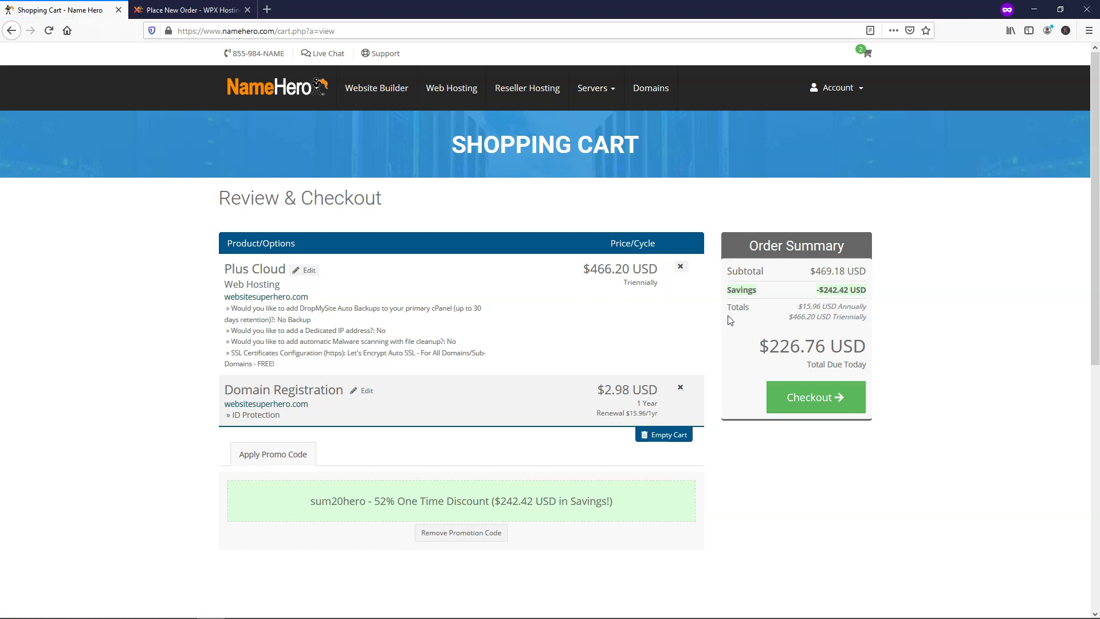
- Point out the $226.76 USD total due today, then proceed to Checkout
left_click_drag(764, 346, 872, 347)
left_click(905, 352)
left_click(816, 405)
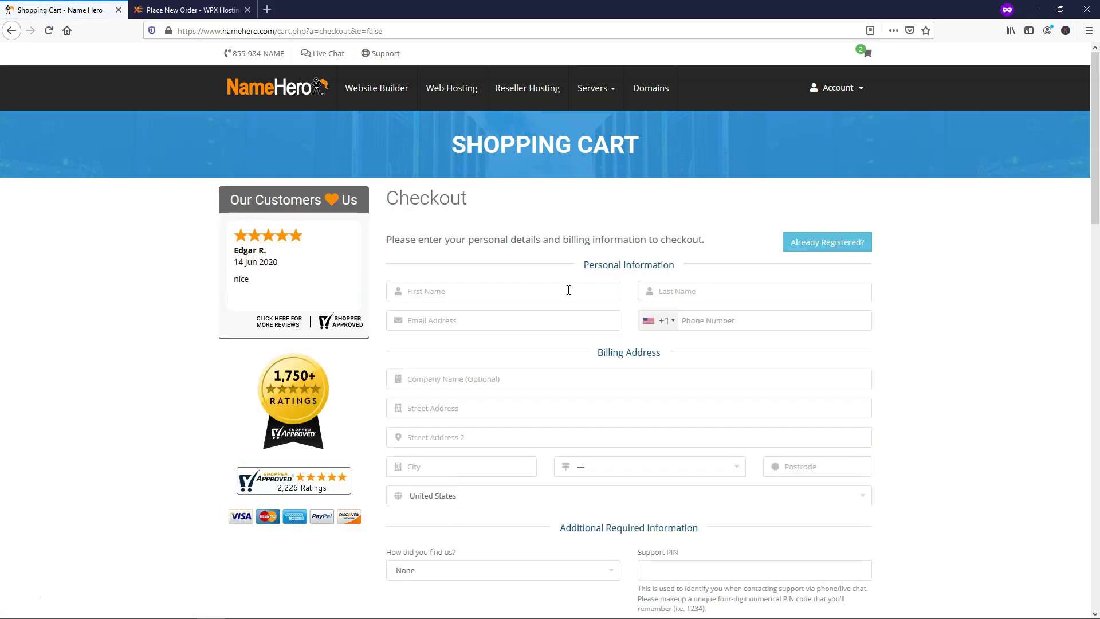
- Set Superhero Specials to No, accept the Terms of Service, and complete the order
scroll(566, 310, "down", 7)
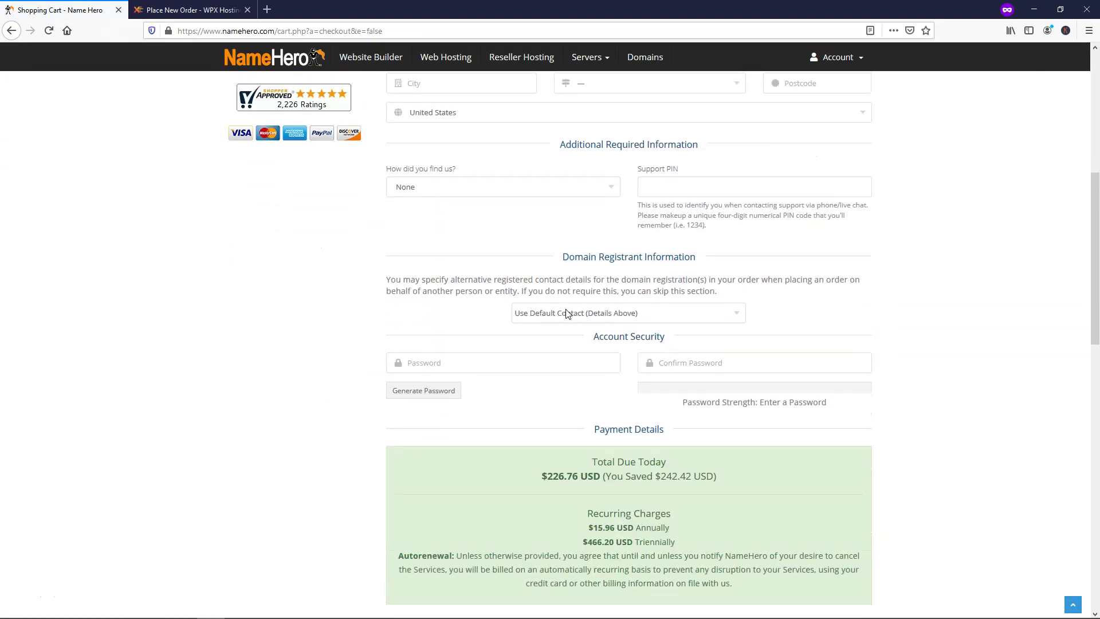
scroll(568, 314, "down", 6)
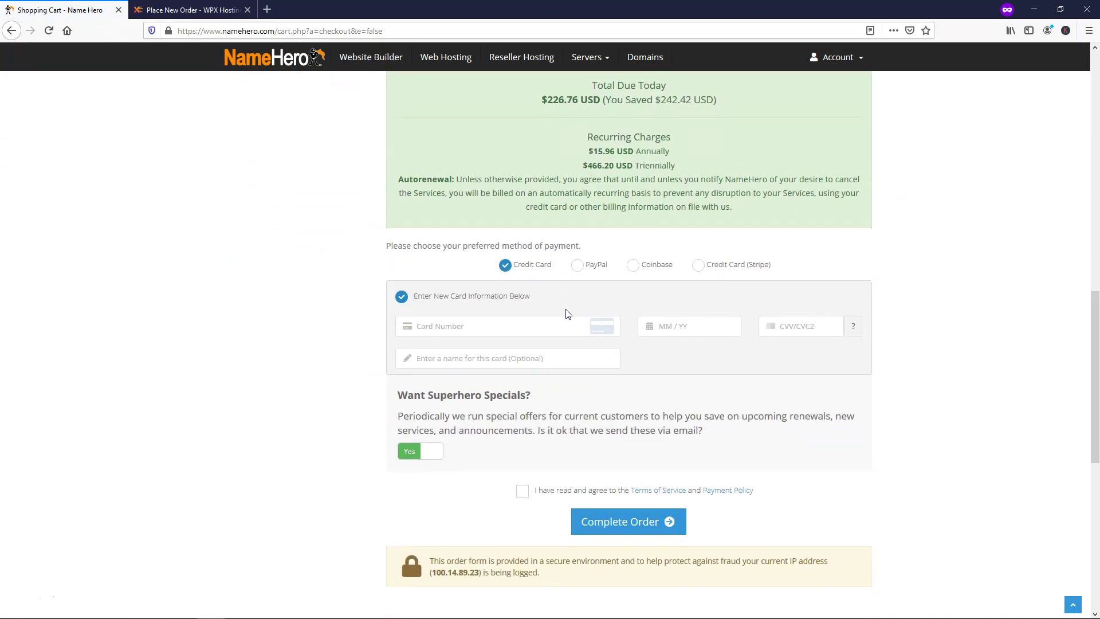
scroll(567, 313, "down", 2)
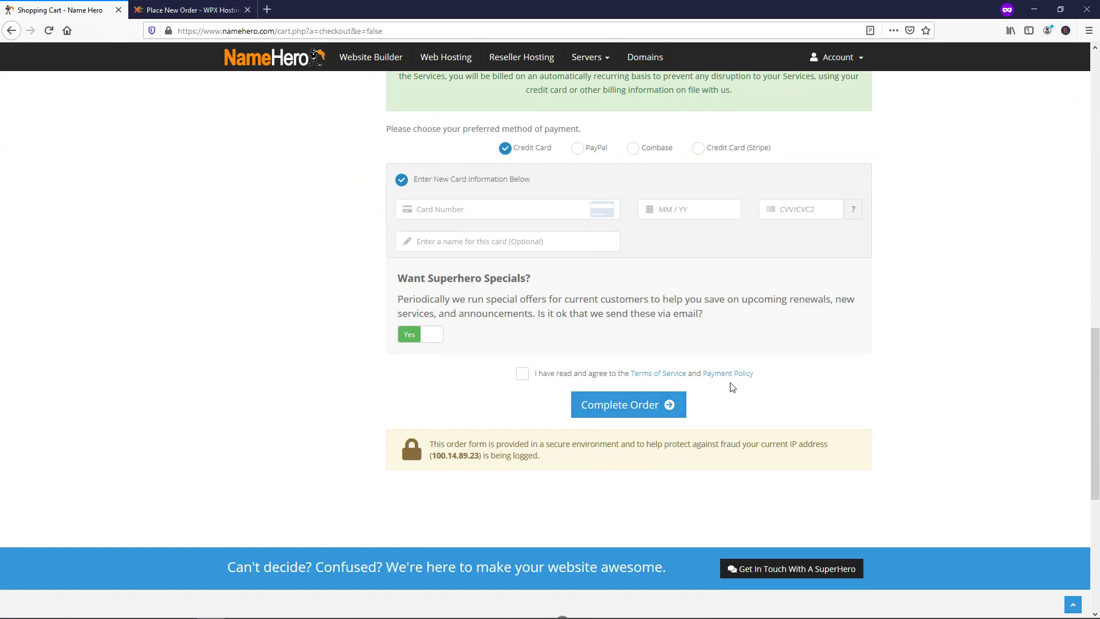
scroll(886, 373, "up", 20)
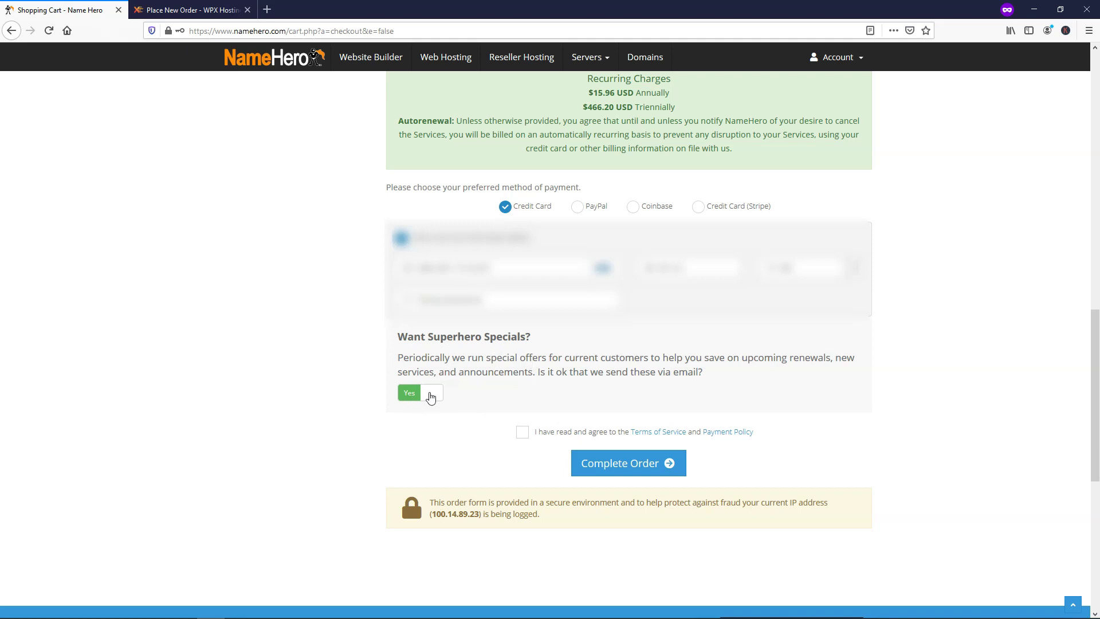
left_click(431, 398)
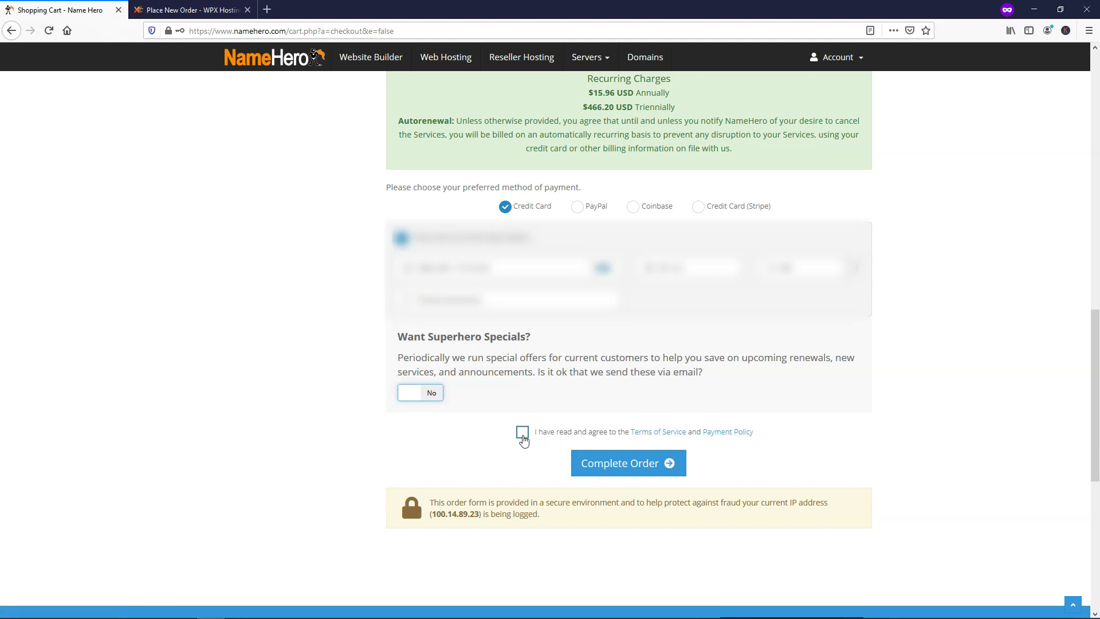
left_click(522, 433)
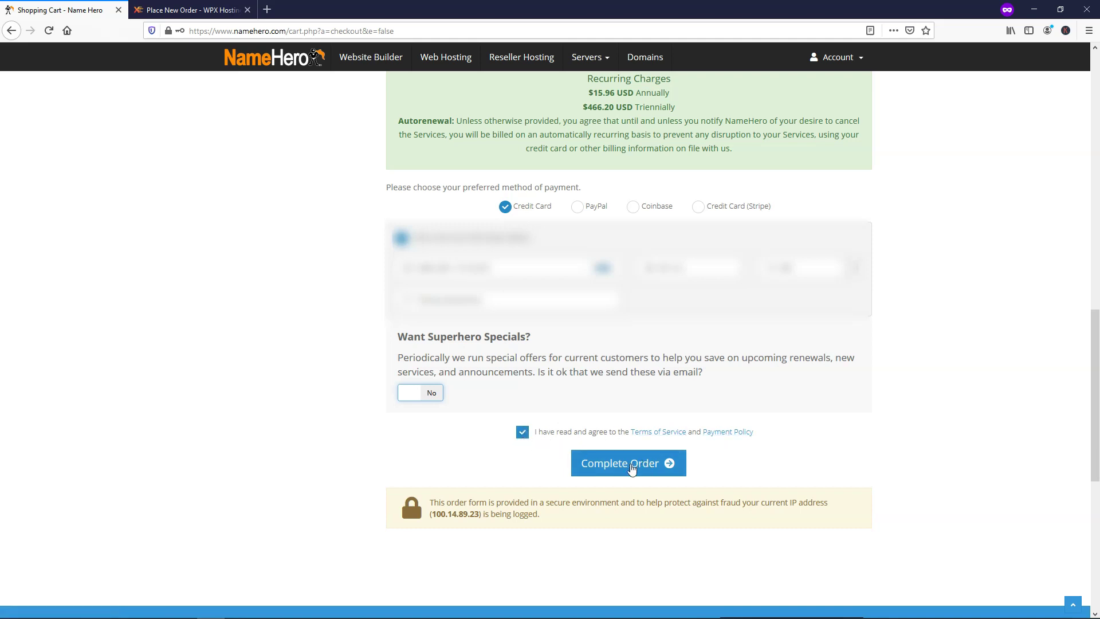
left_click(633, 469)
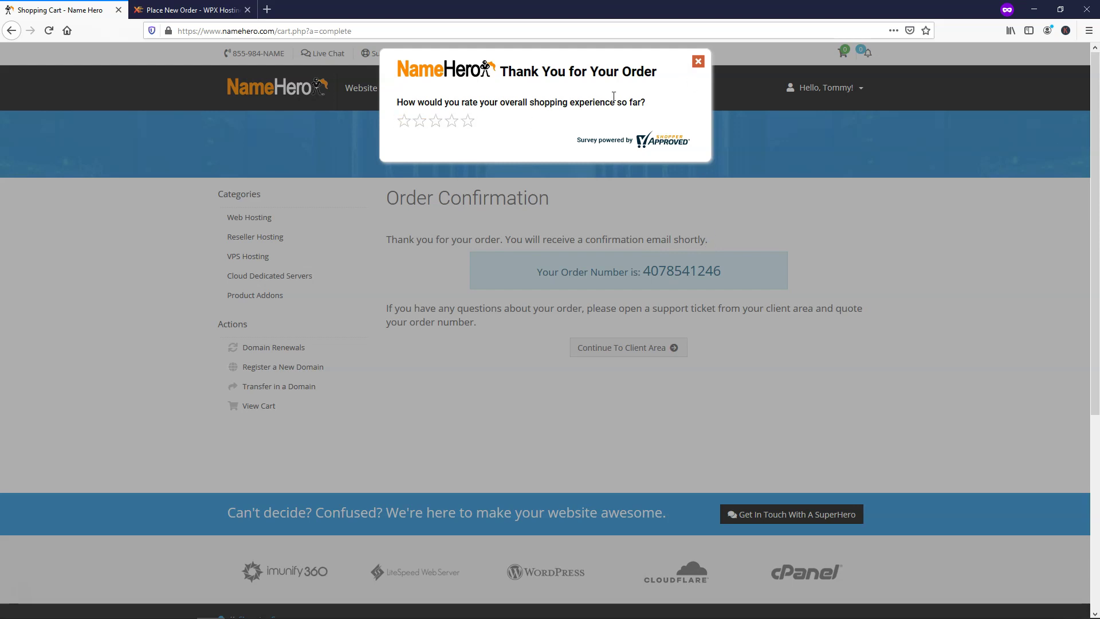
- Dismiss the shopping-experience survey and go to the client area
left_click(698, 61)
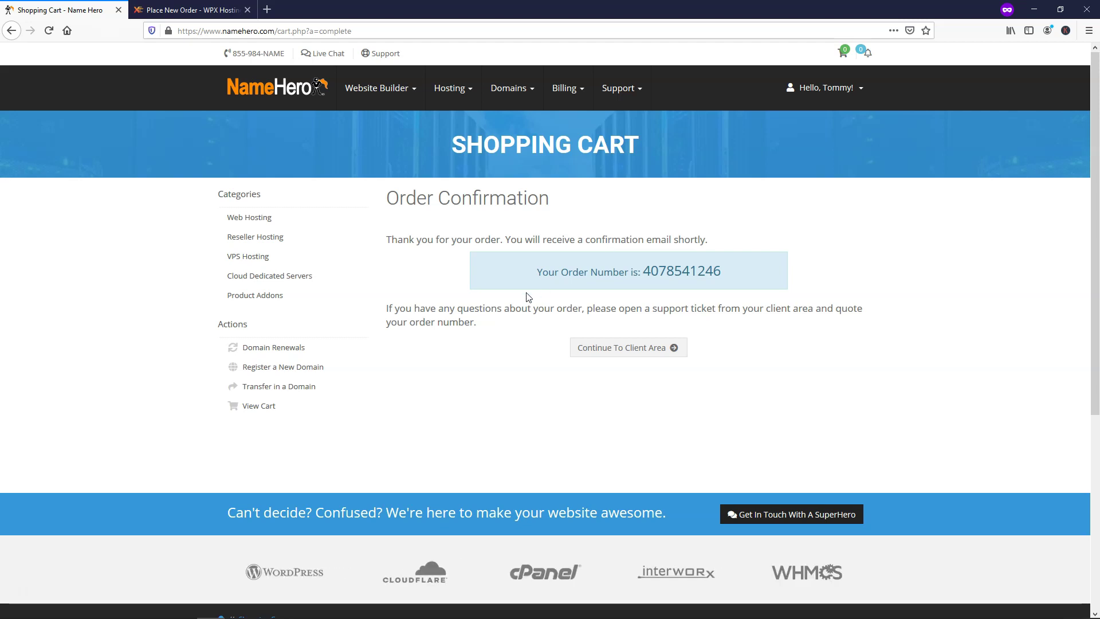
left_click(633, 347)
left_click(830, 88)
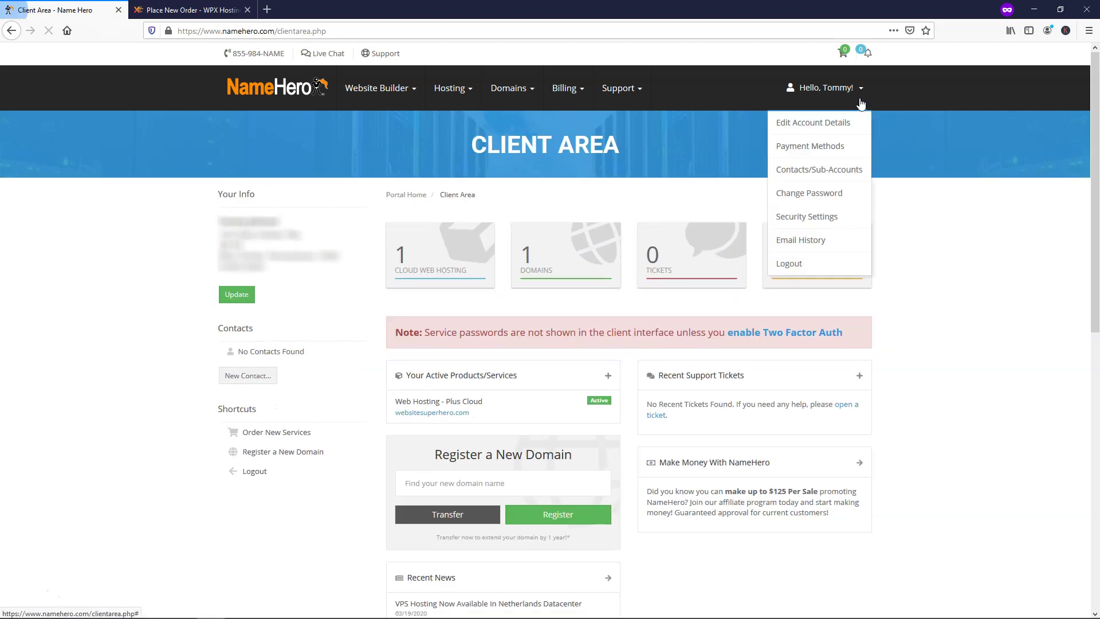
left_click(670, 129)
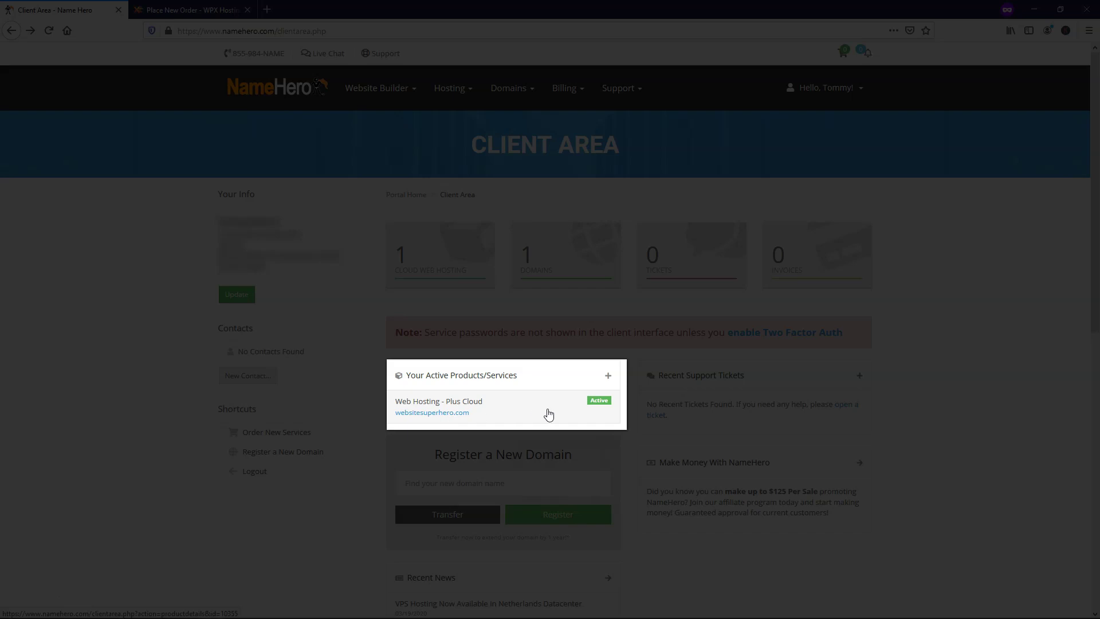
- Open the websitesuperhero.com hosting service and scroll to the Softaculous installer
left_click(455, 412)
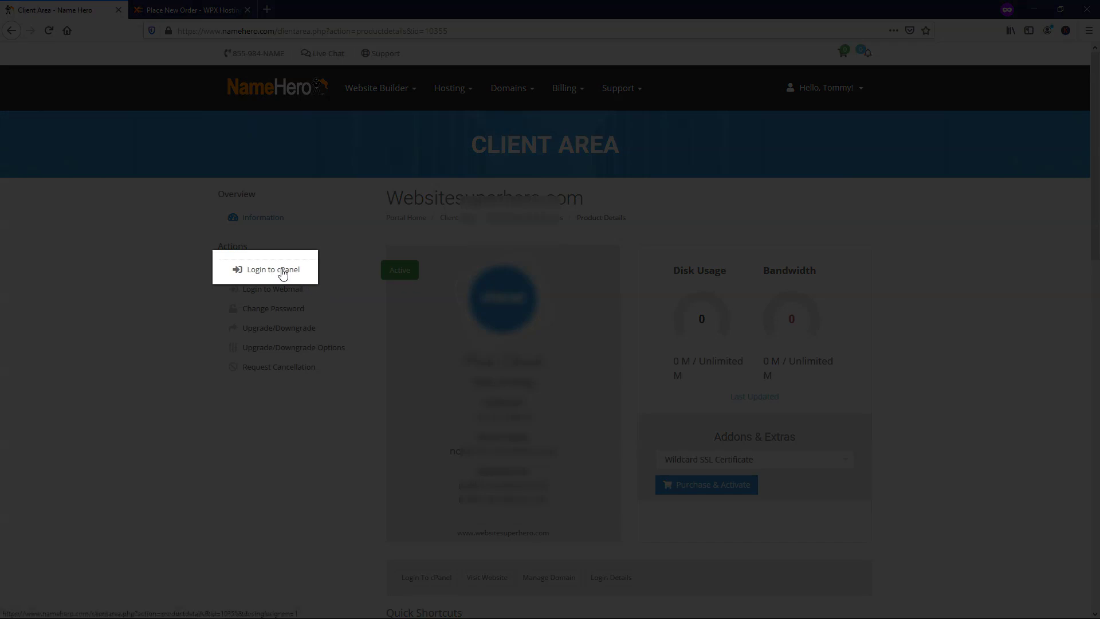
scroll(401, 402, "down", 3)
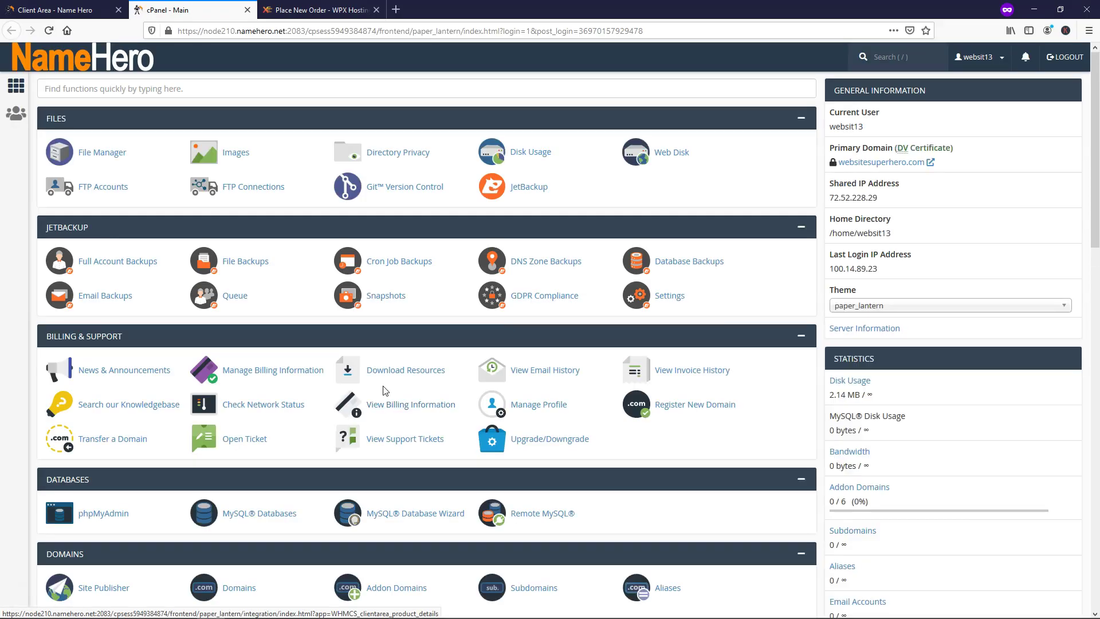
scroll(401, 401, "down", 9)
scroll(383, 387, "down", 9)
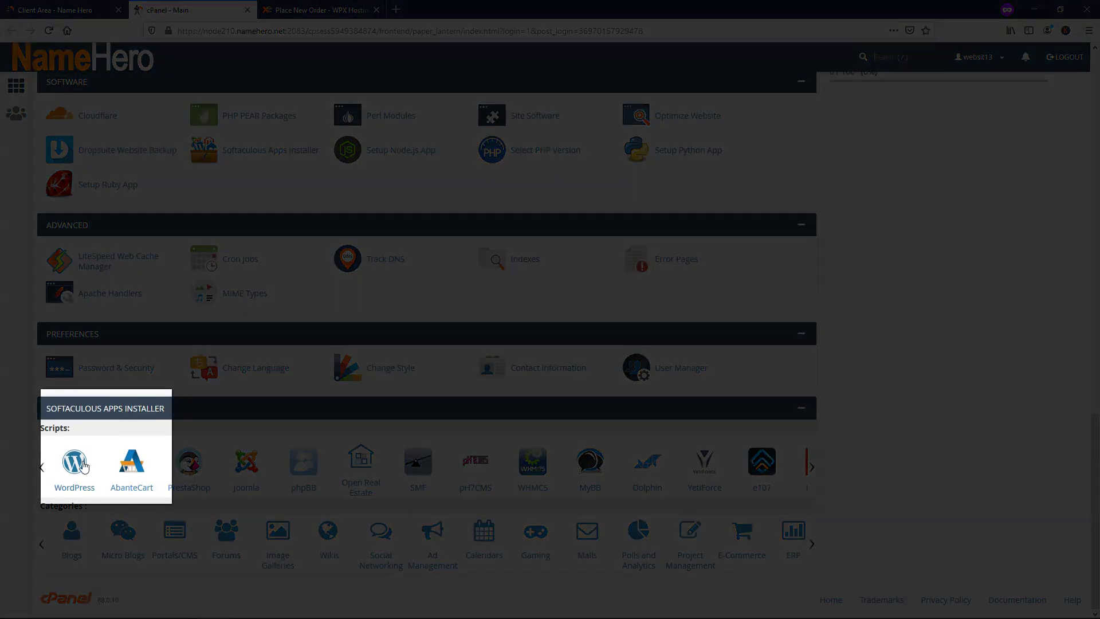
left_click(75, 462)
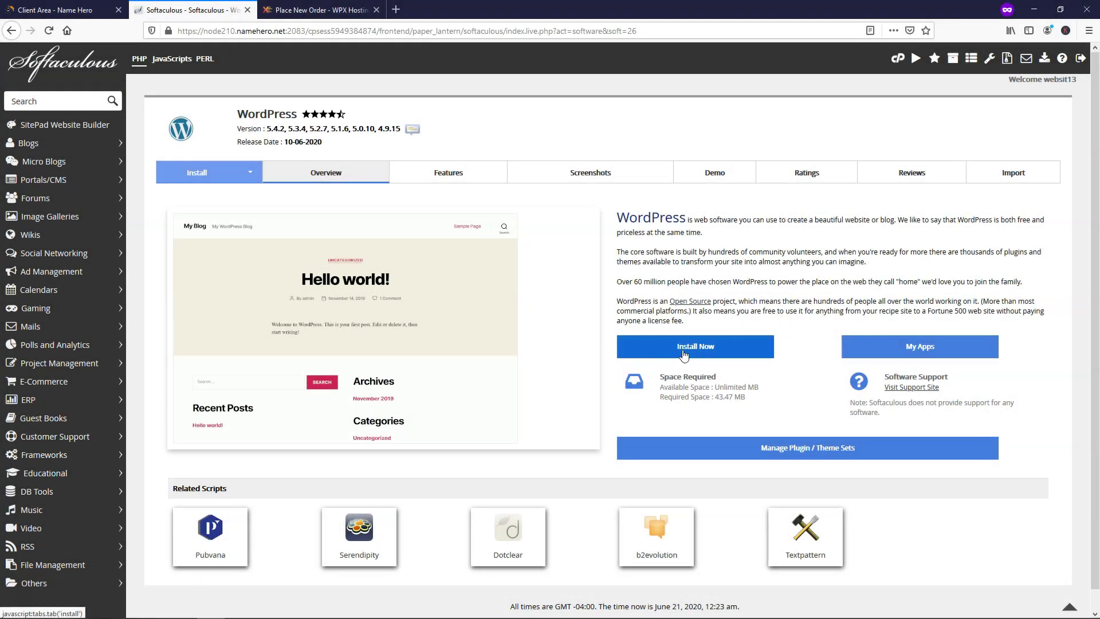
left_click(689, 349)
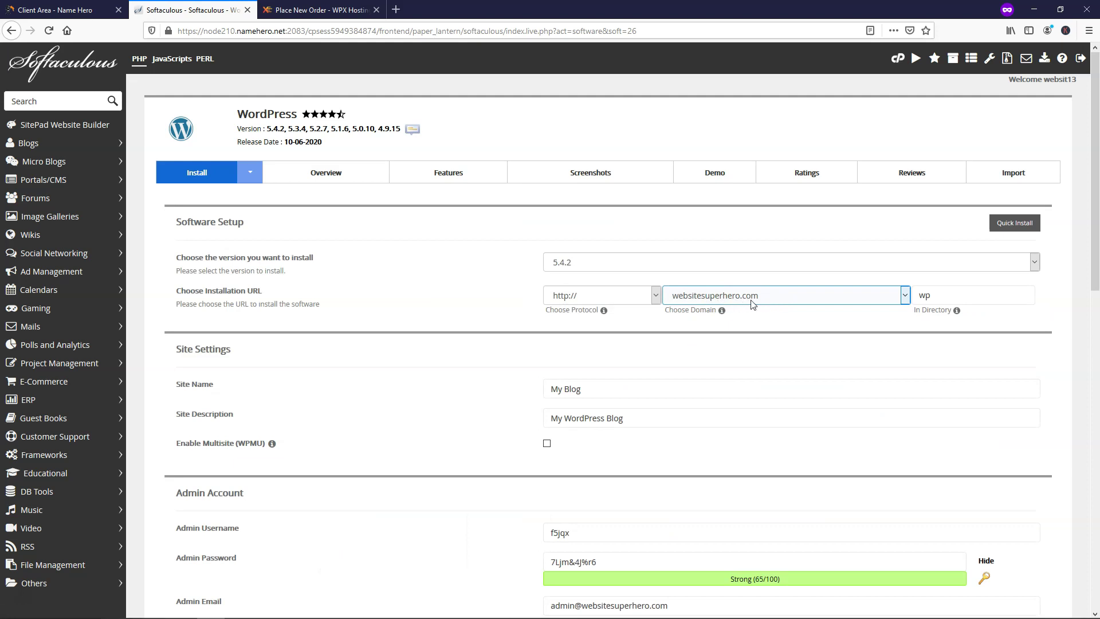
left_click(660, 296)
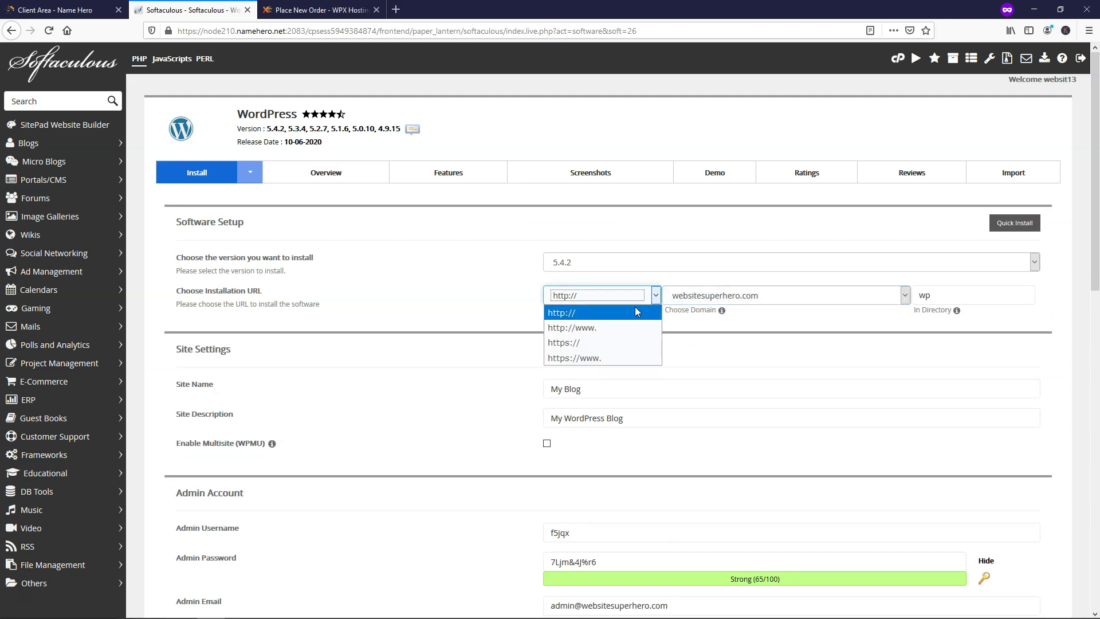
left_click(610, 347)
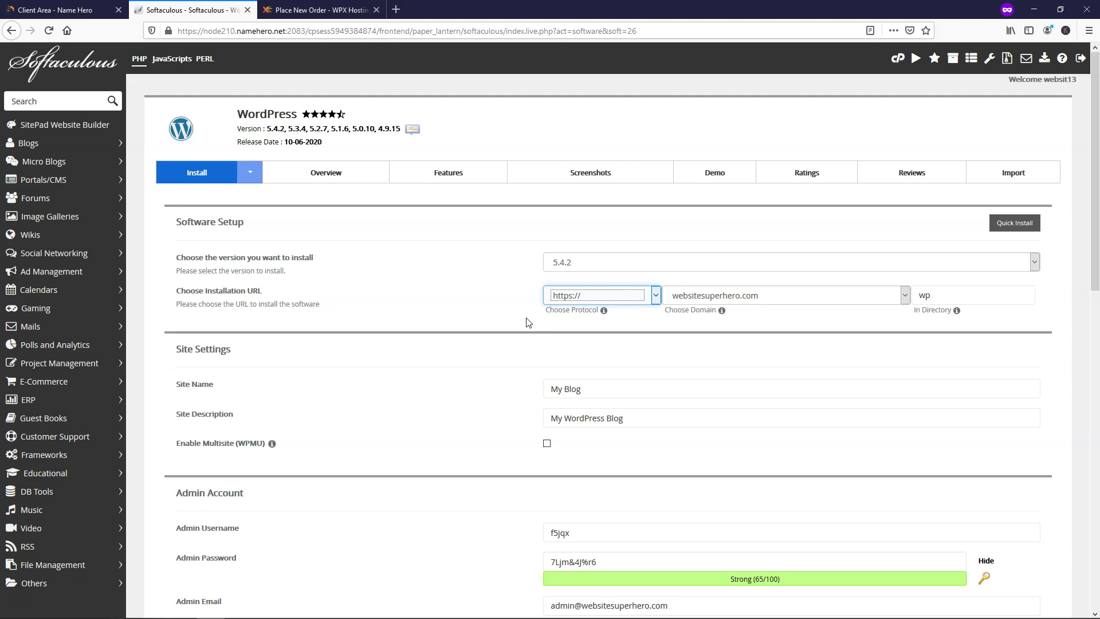
- Keep WordPress version 5.4.2 and clear the 'wp' directory to install at the root
left_click(596, 262)
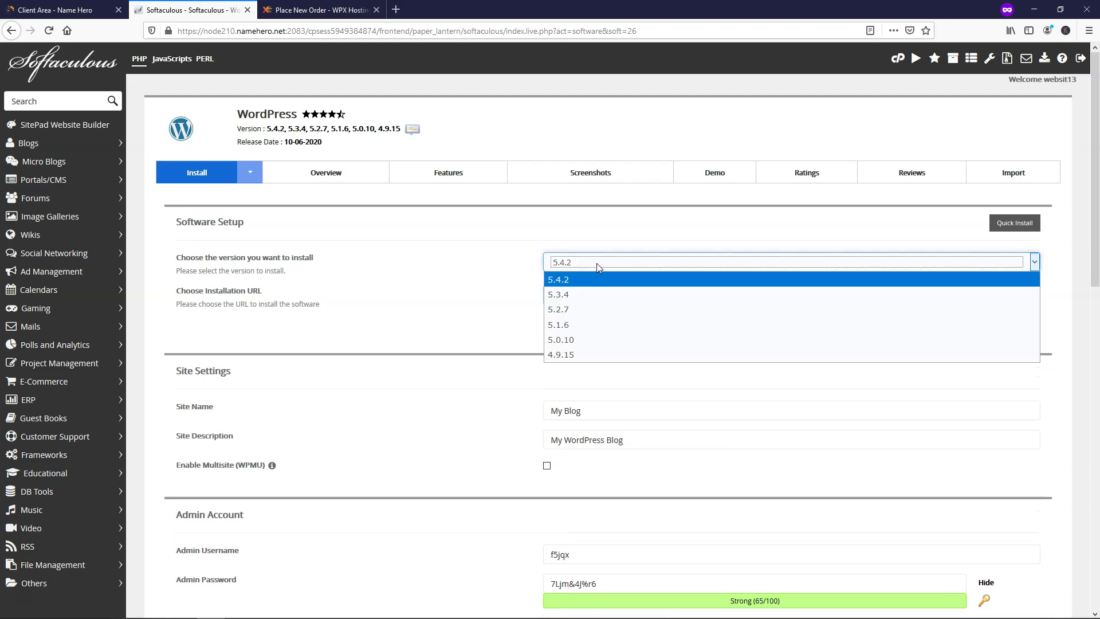
left_click(597, 263)
left_click(589, 262)
left_click(774, 276)
left_click(931, 293)
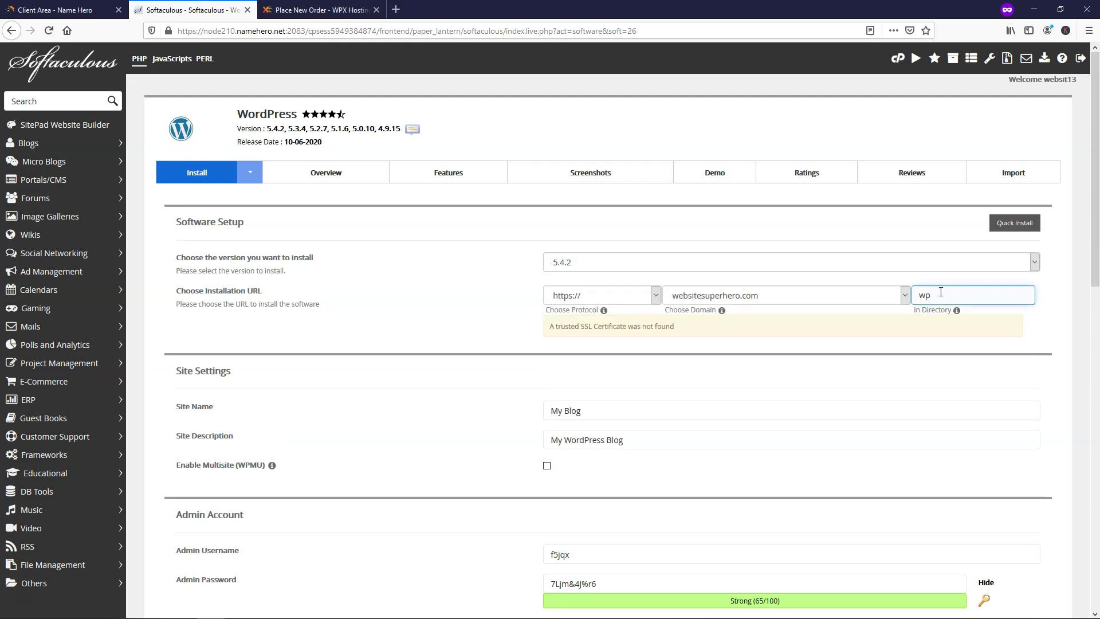
key("BackSpace")
key("BackSpace")
left_click(911, 309)
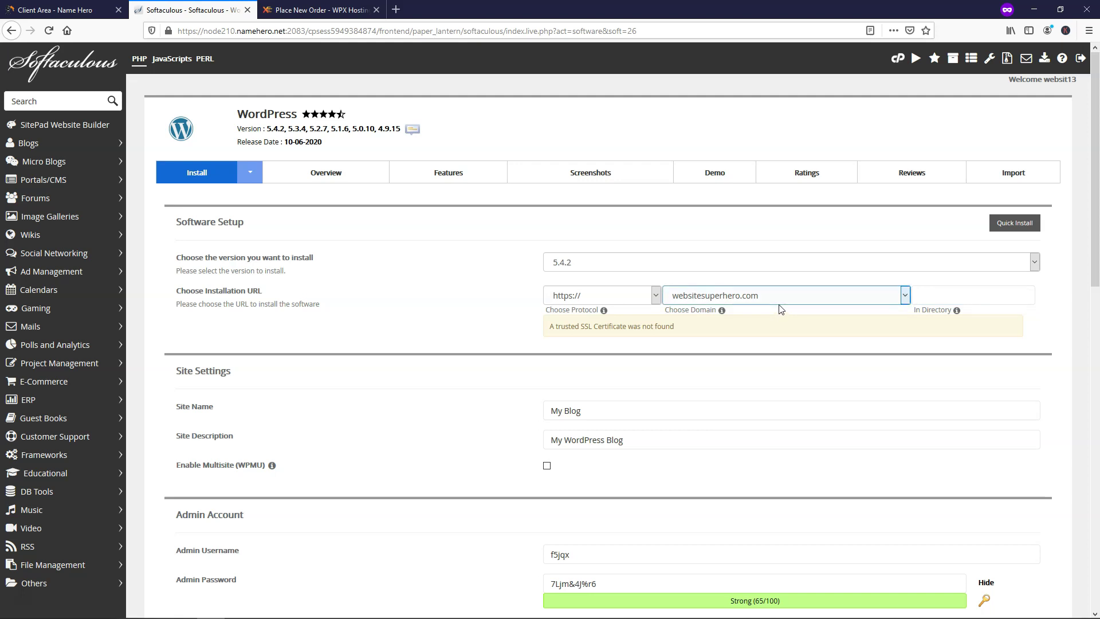
left_click(936, 292)
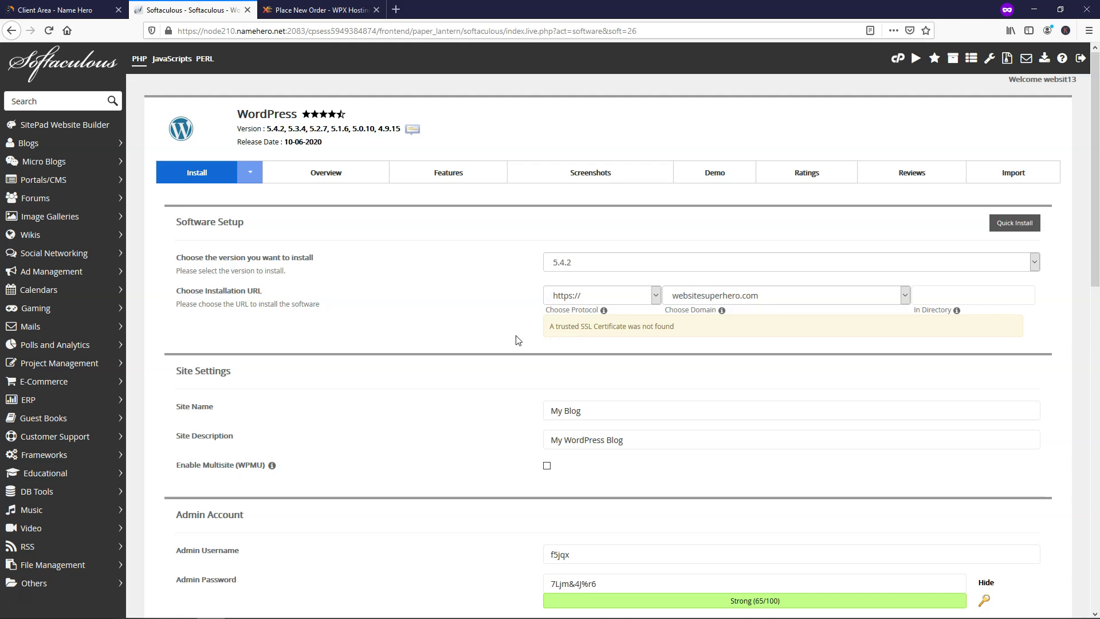
- Name the site 'Website SuperHero!' with the tagline 'Saving Websites Every Day!'
scroll(520, 340, "down", 4)
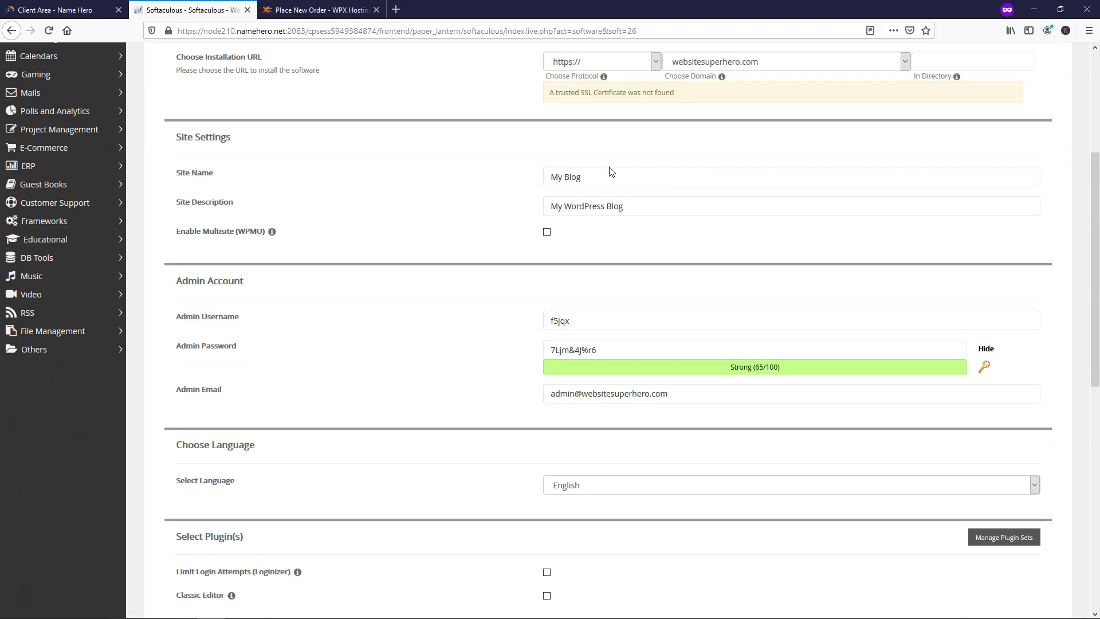
left_click(628, 199)
left_click(614, 180)
left_click_drag(614, 180, 528, 179)
type("Webs")
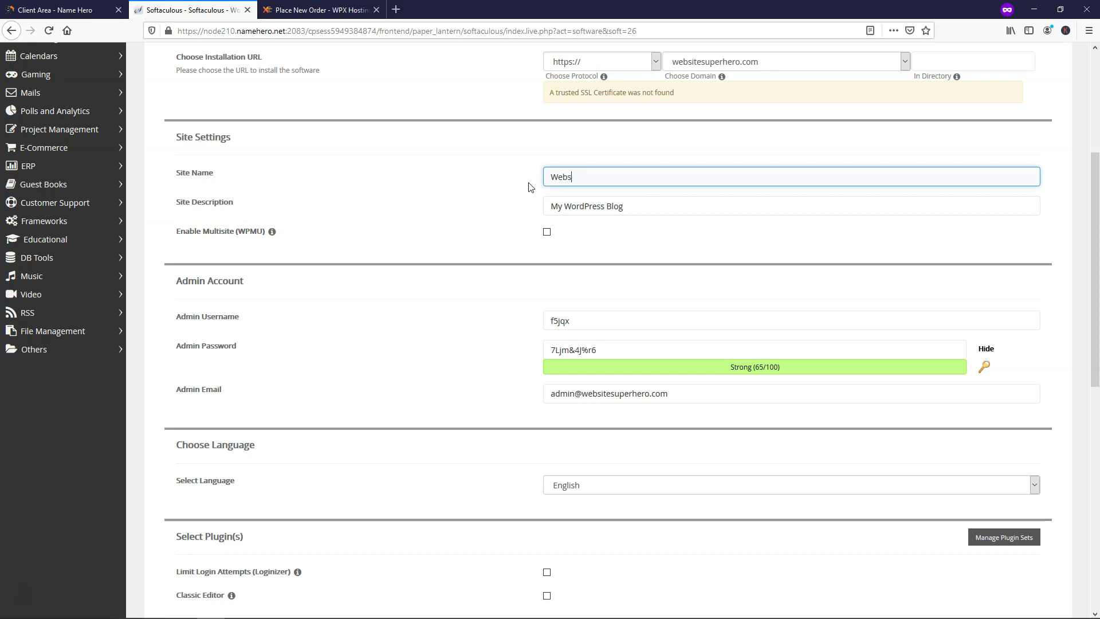
type("ite SuperHero!")
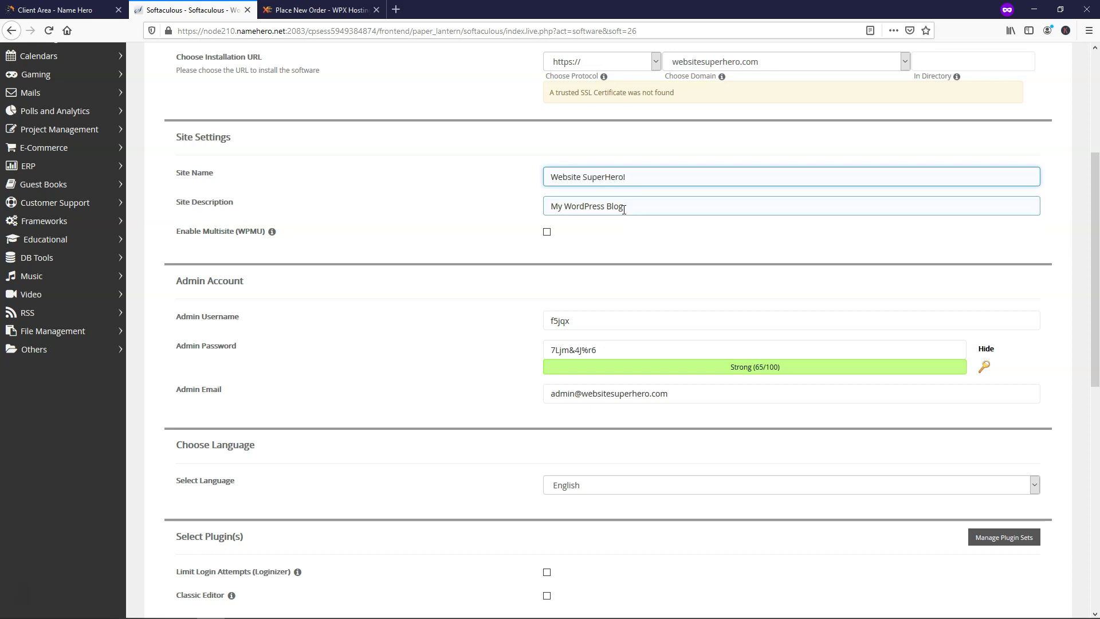
left_click_drag(631, 207, 518, 213)
type("Saving Websites Every Day!")
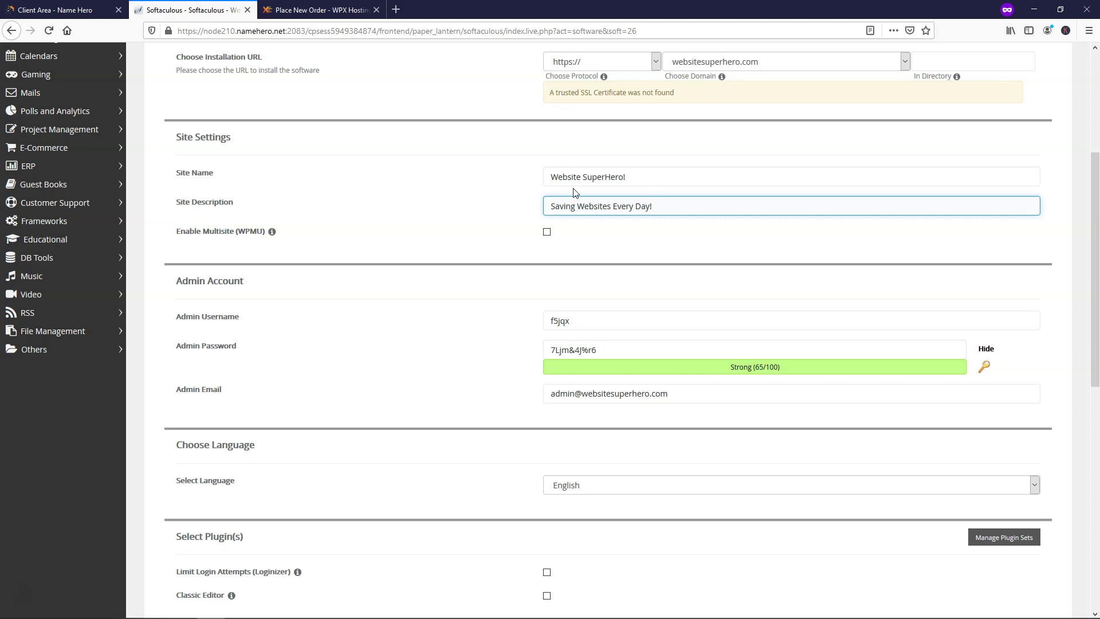
- Set admin username WebsiteSuperhero, enter a masked admin password, and paste the admin's e-mail
scroll(516, 326, "down", 1)
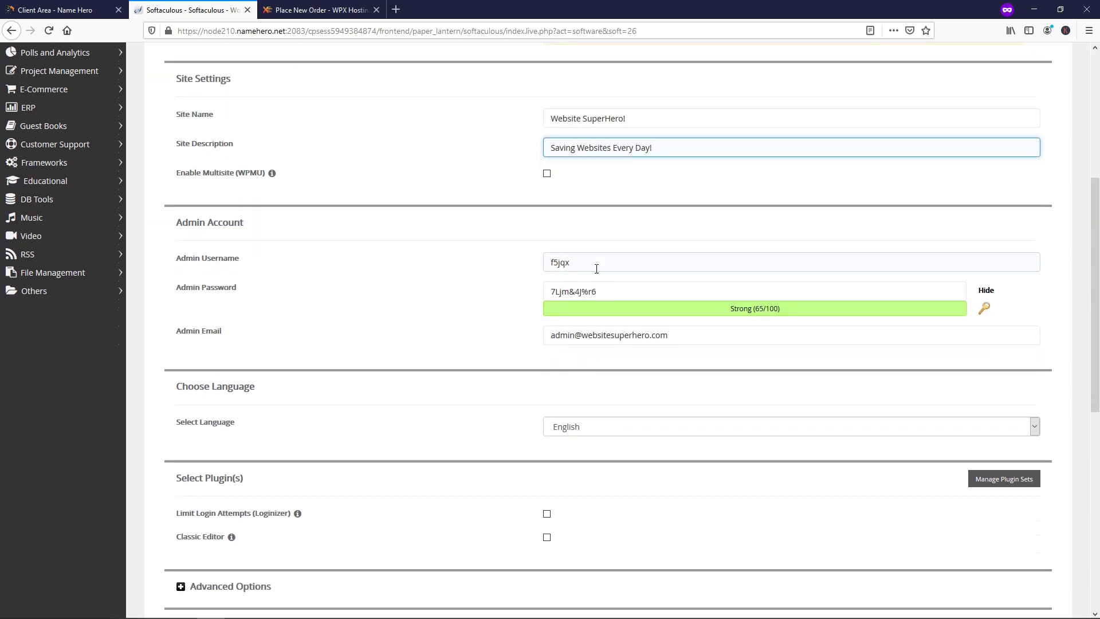
left_click_drag(574, 262, 549, 259)
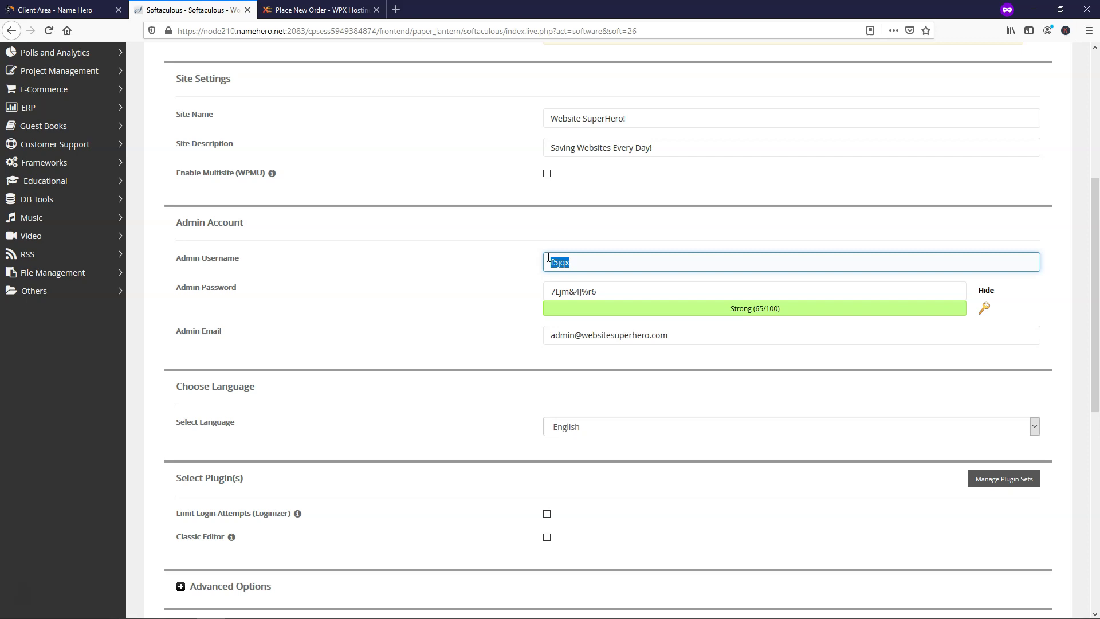
type("WebsiteSuperhero")
left_click_drag(598, 290, 546, 295)
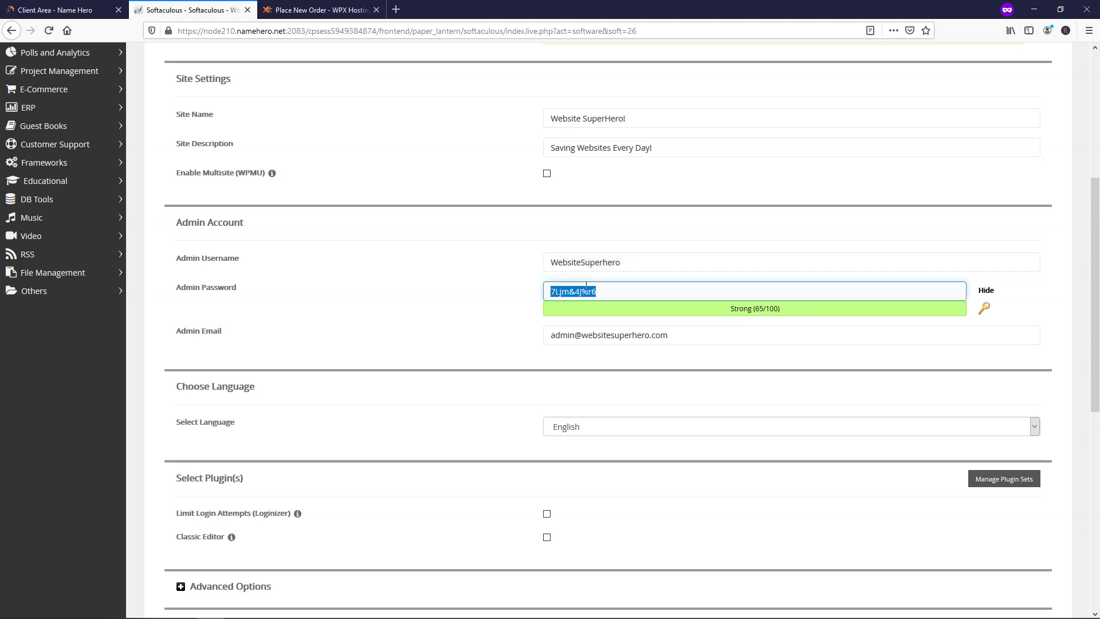
left_click(986, 290)
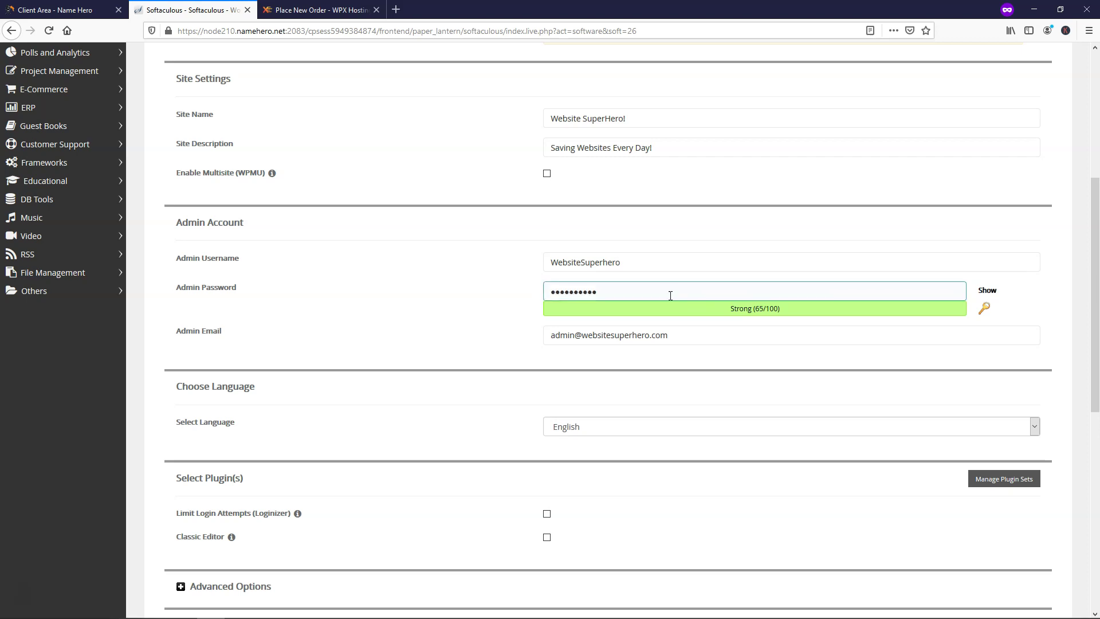
left_click_drag(670, 296, 521, 292)
type("test")
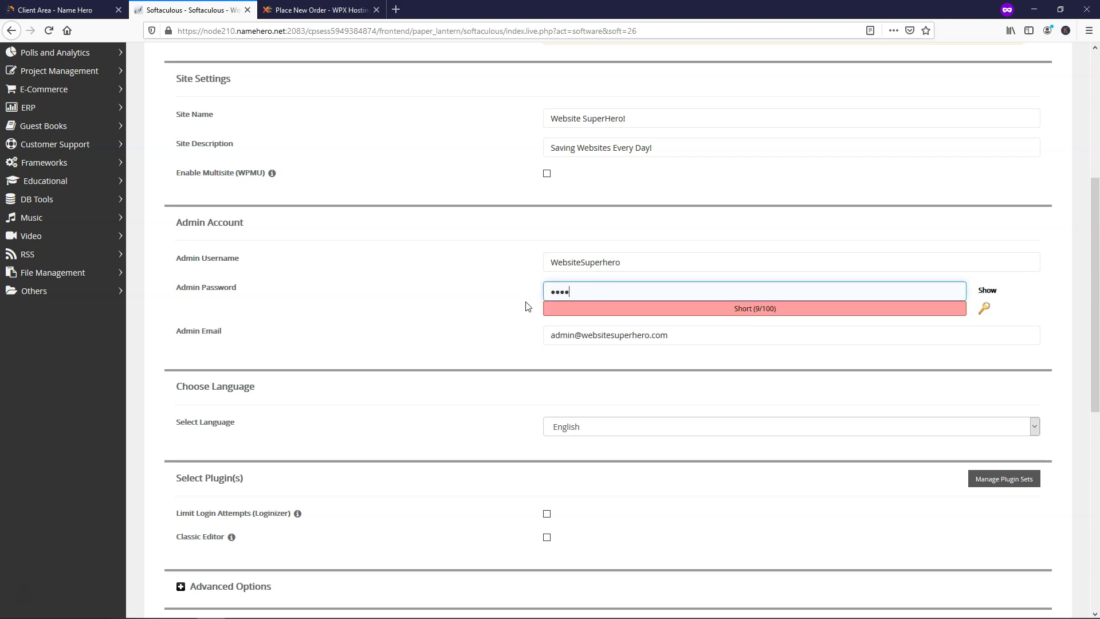
type("1234!@#")
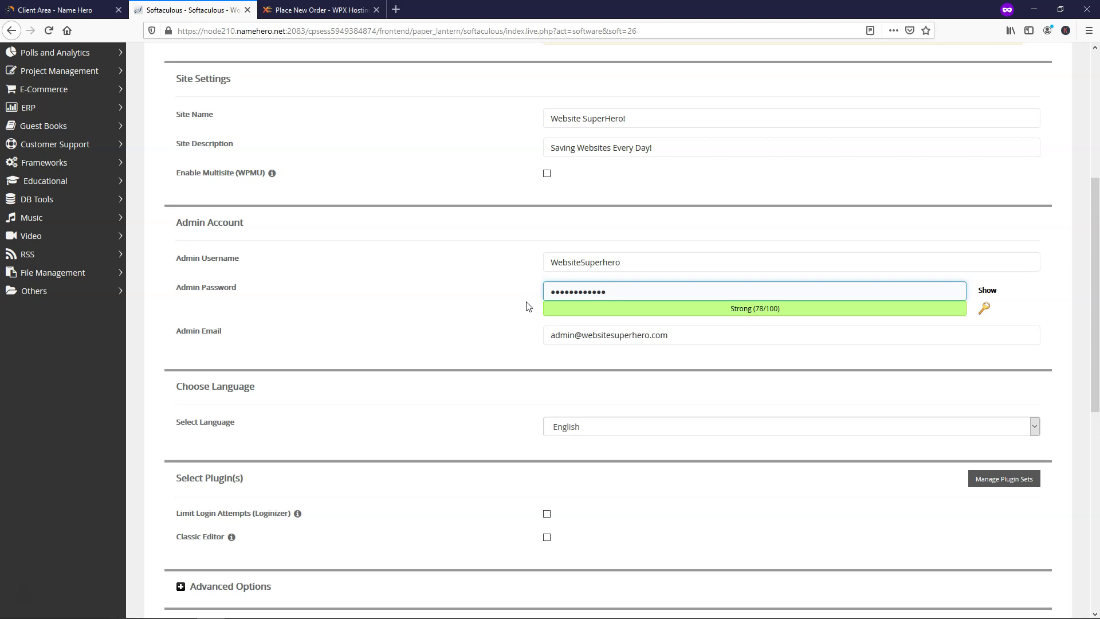
left_click_drag(683, 336, 513, 330)
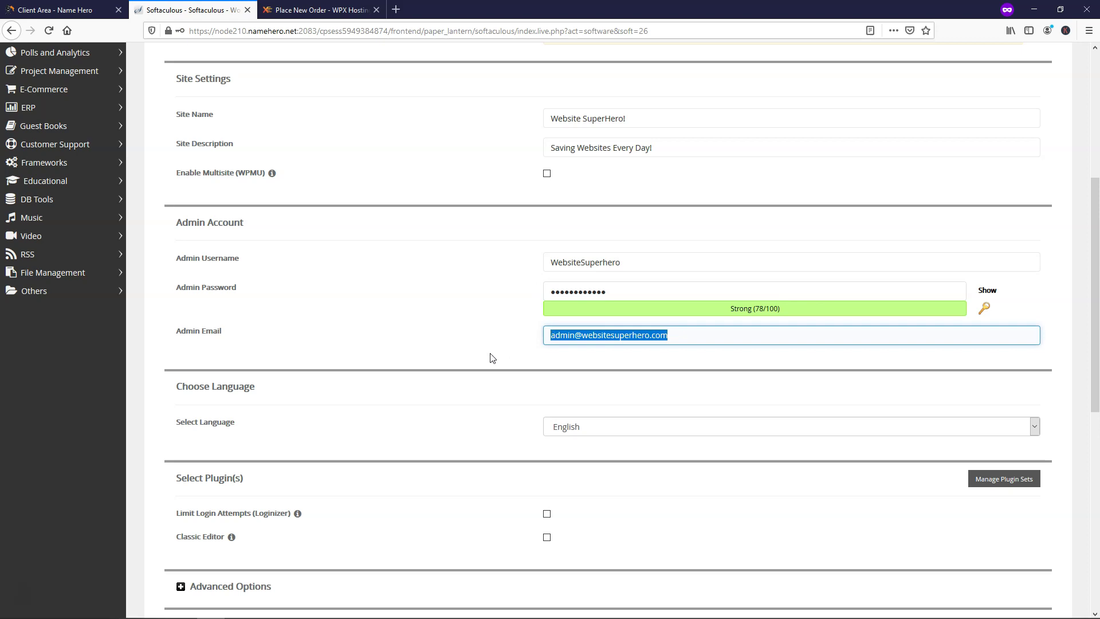
key("ctrl+v")
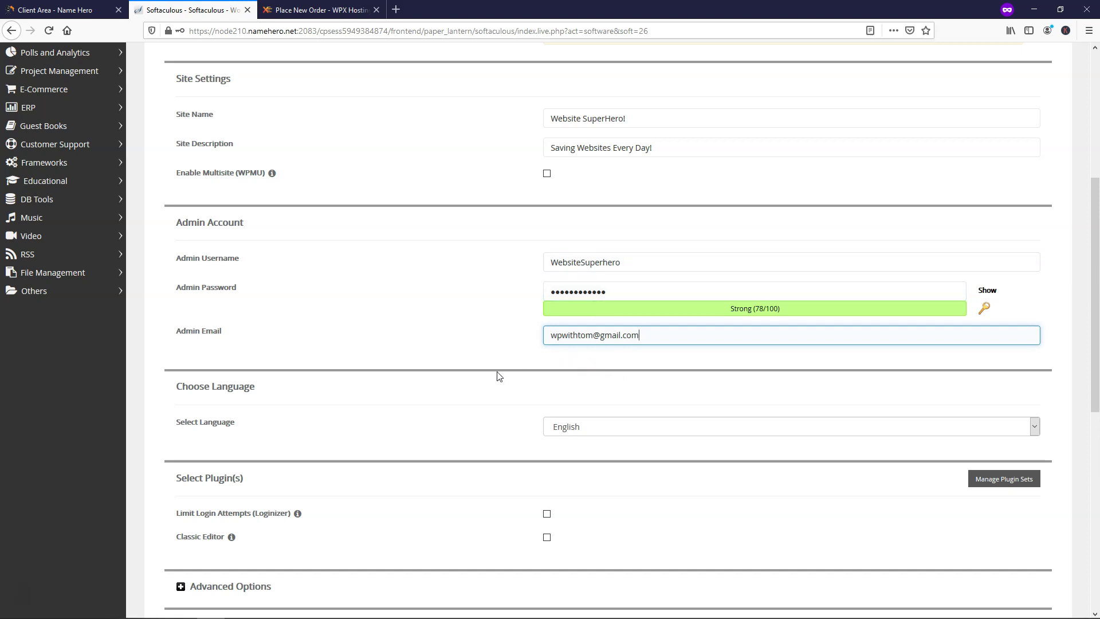
scroll(517, 371, "down", 4)
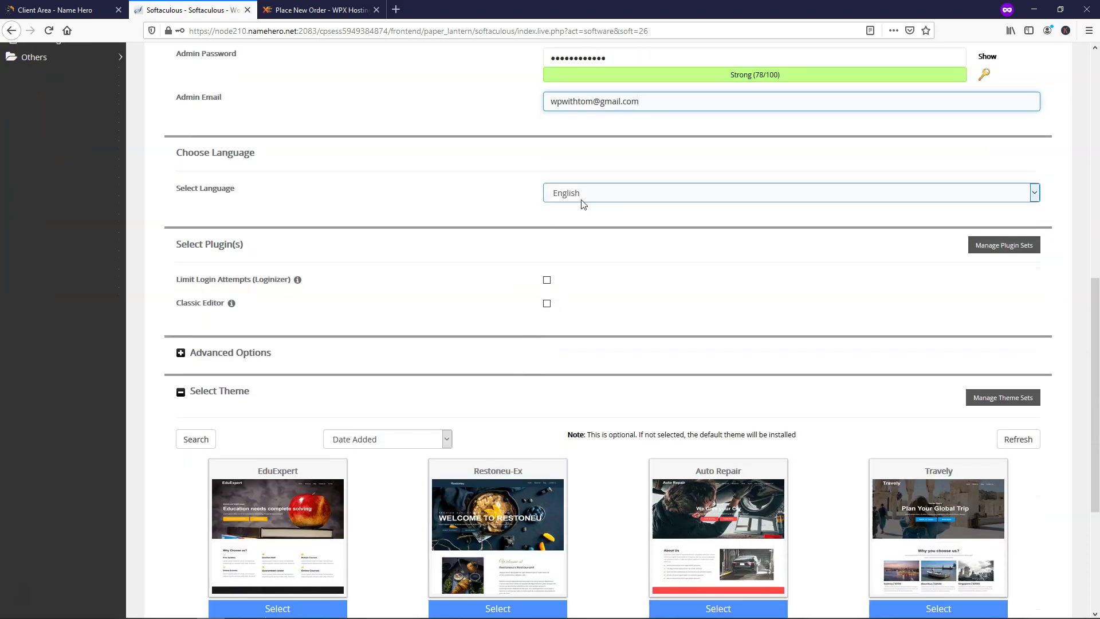
scroll(504, 231, "down", 1)
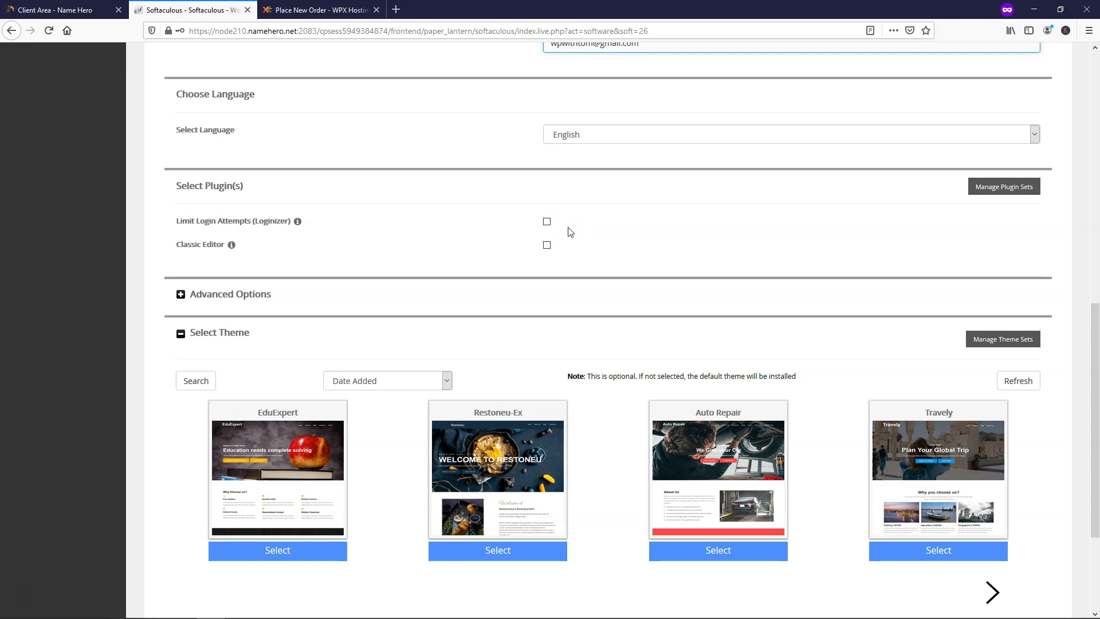
scroll(570, 232, "down", 3)
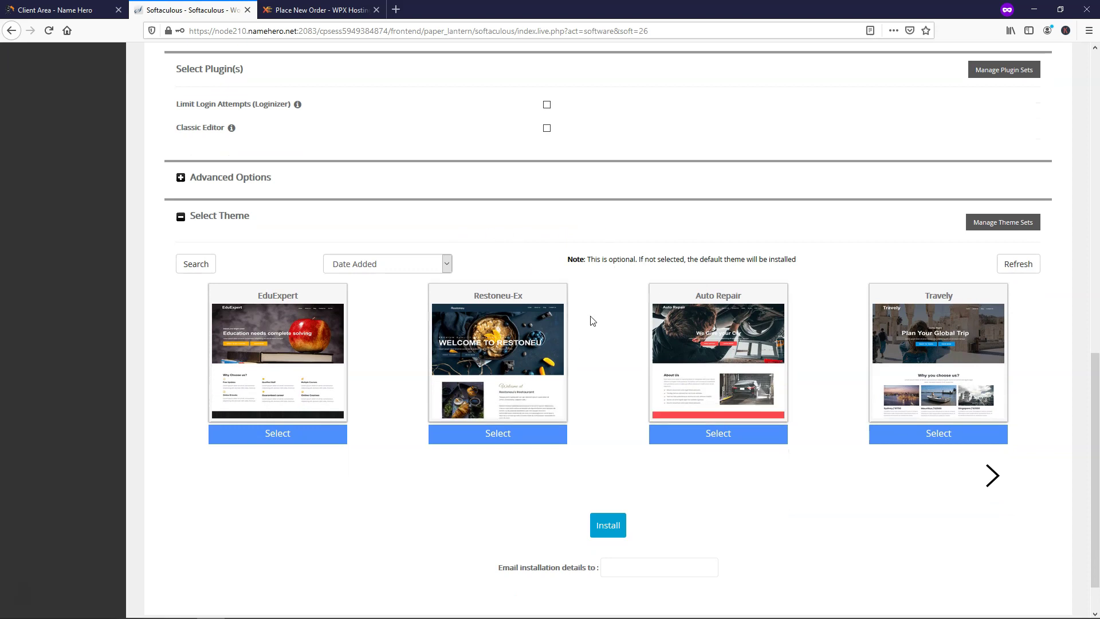
scroll(607, 323, "down", 1)
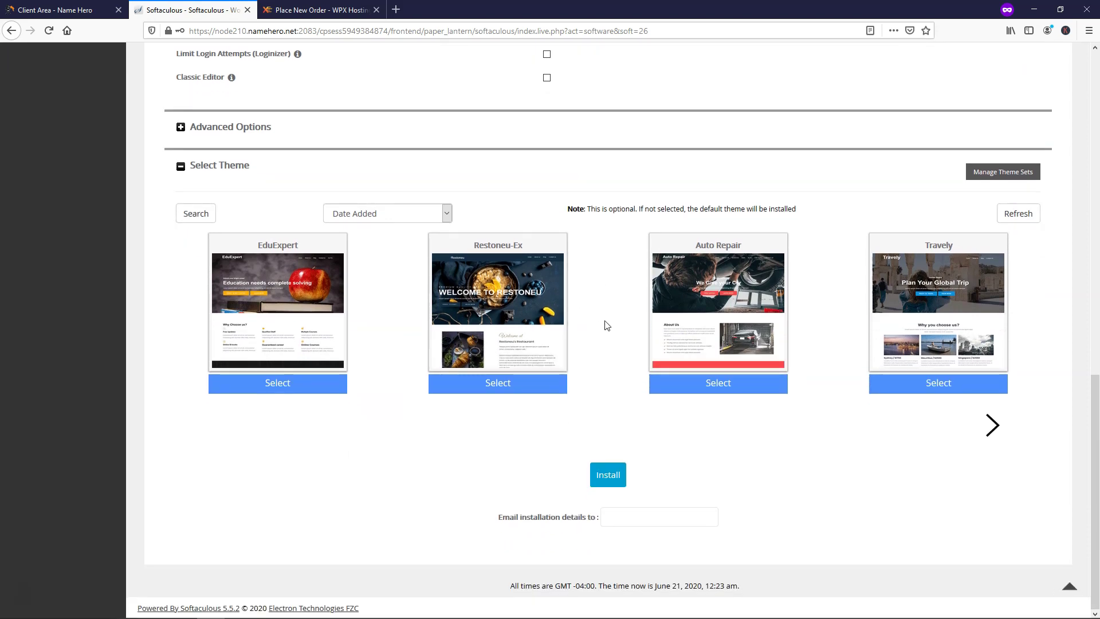
left_click(600, 480)
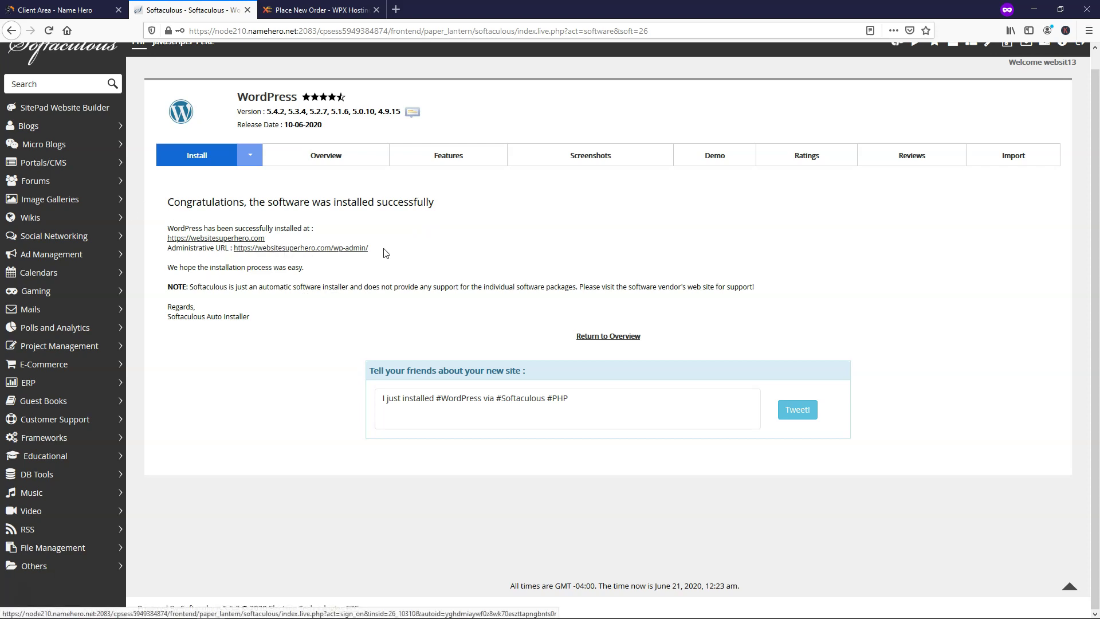
- Open the new site's /wp-admin/ administrative URL in a new tab
left_click_drag(383, 253, 232, 252)
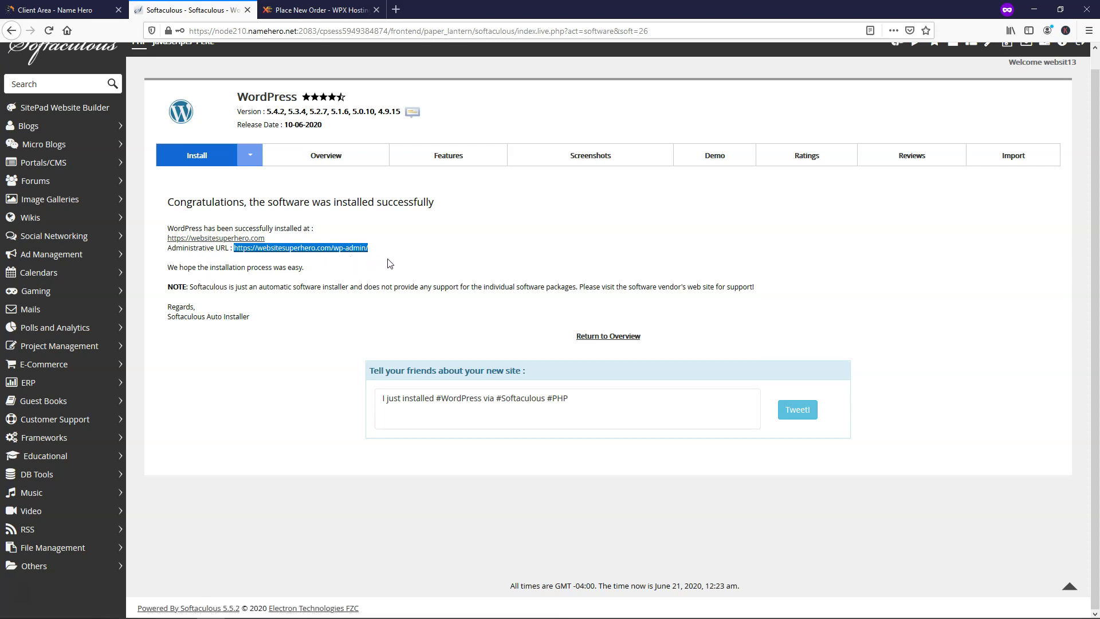
left_click(440, 251)
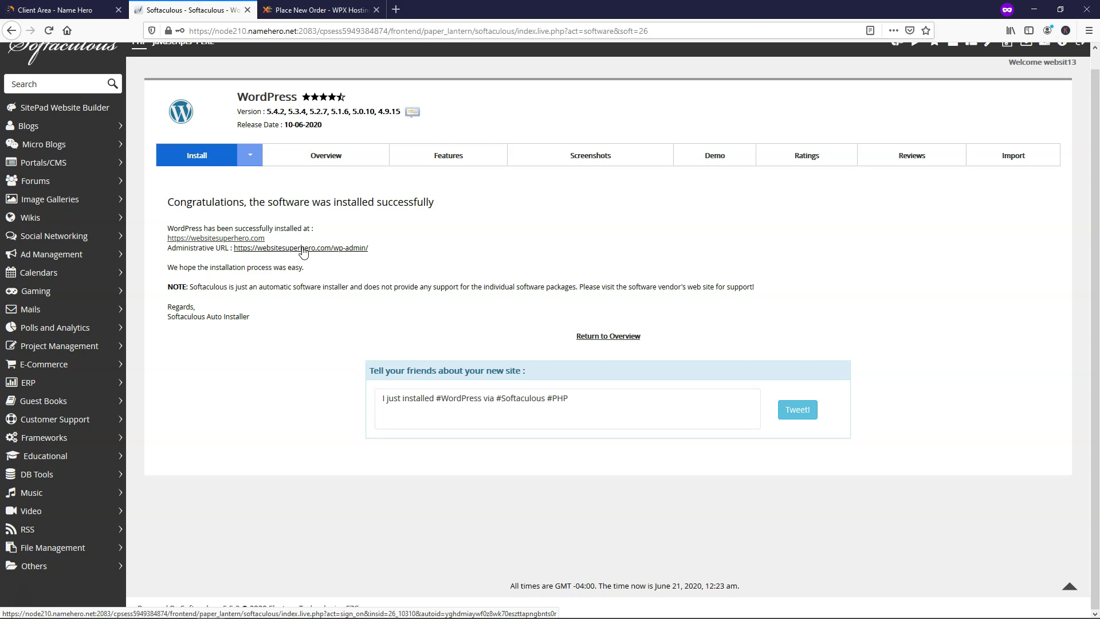
left_click(302, 248)
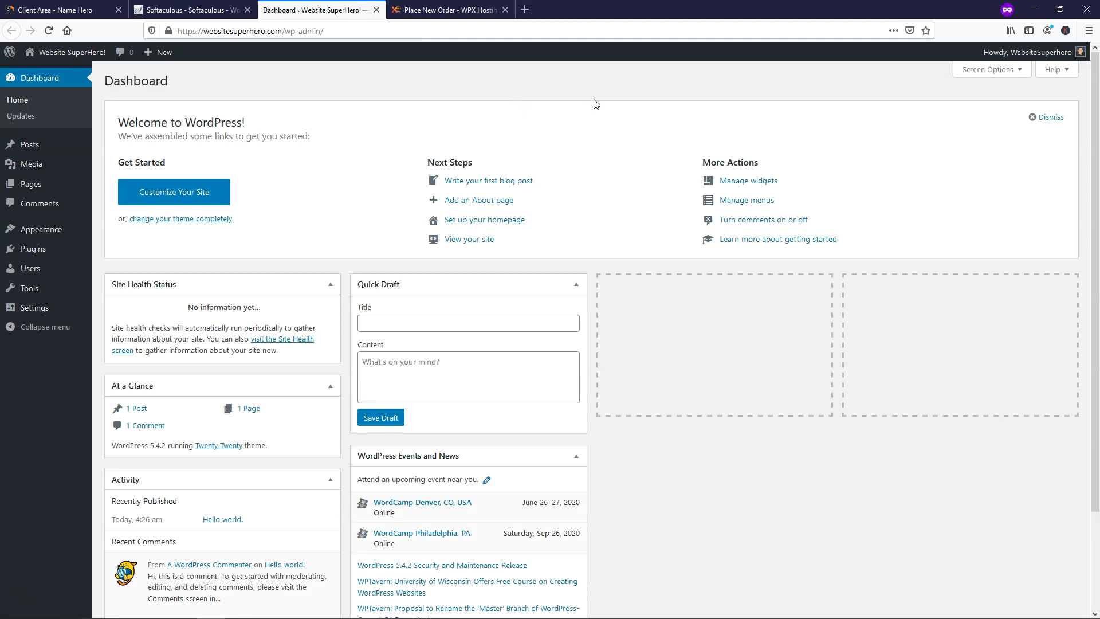
- Log out of WordPress and log back in to the Dashboard with the admin username and password
mouse_move(1028, 60)
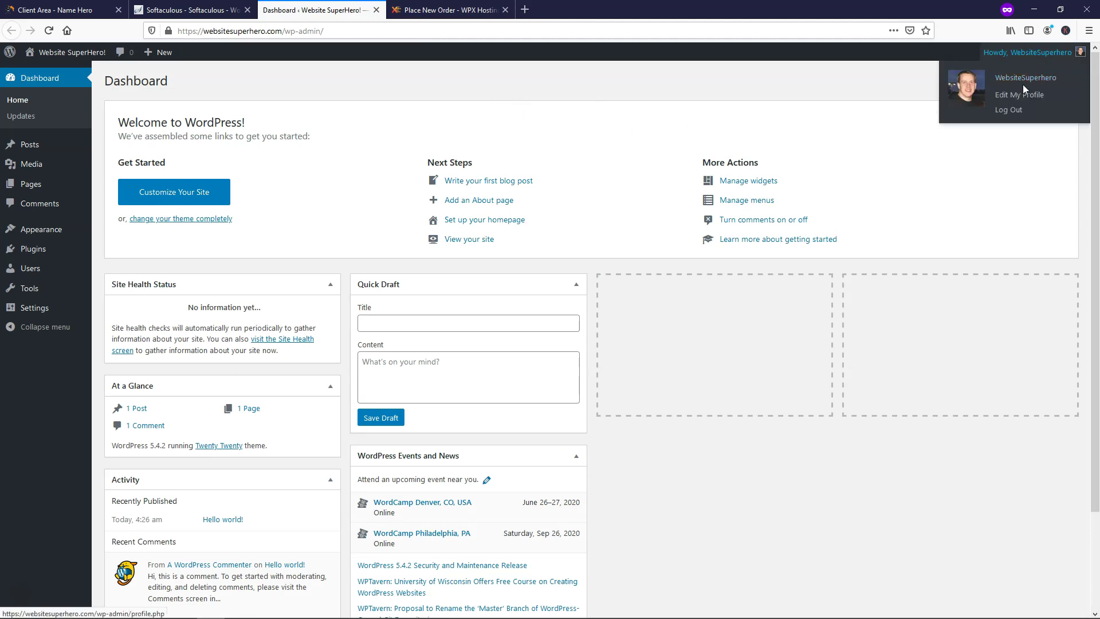
left_click(1013, 111)
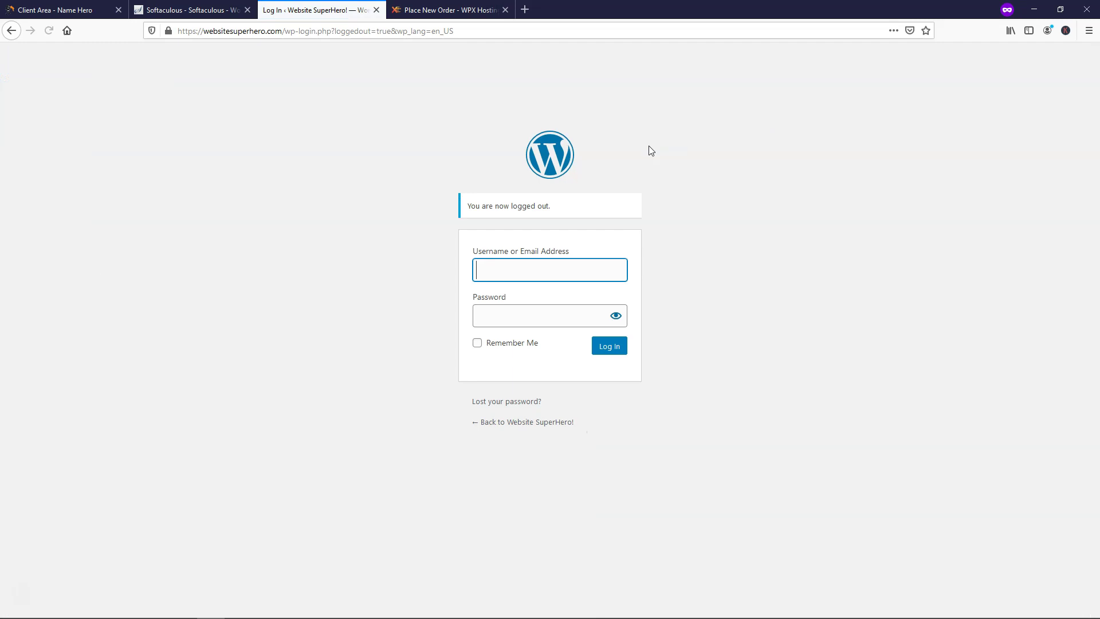
type("WebsiteSuperhero")
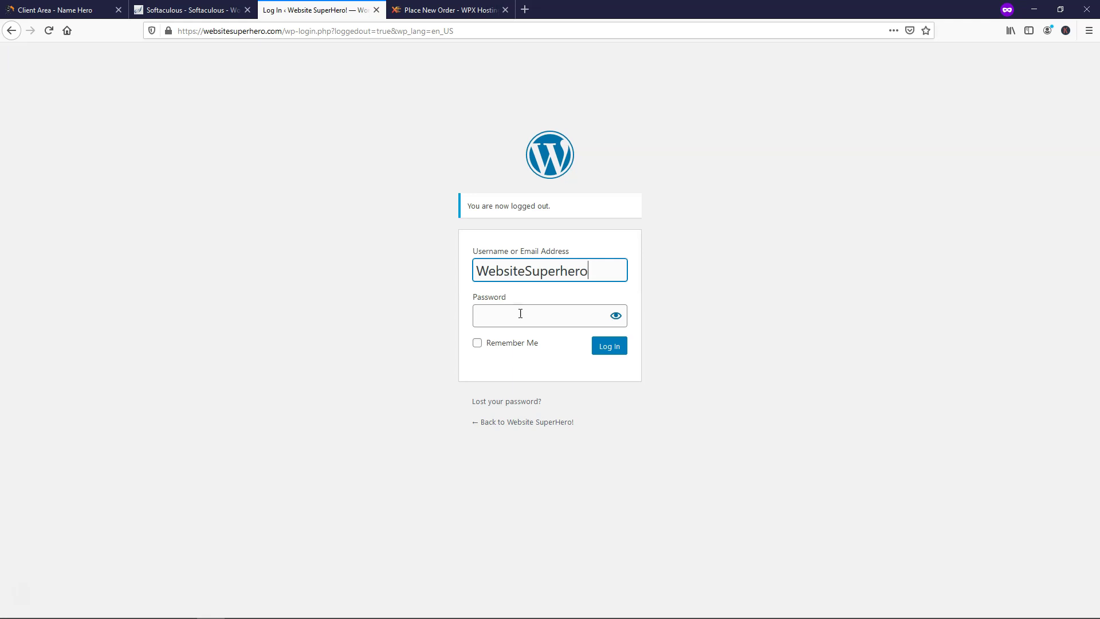
left_click(521, 313)
type("*****")
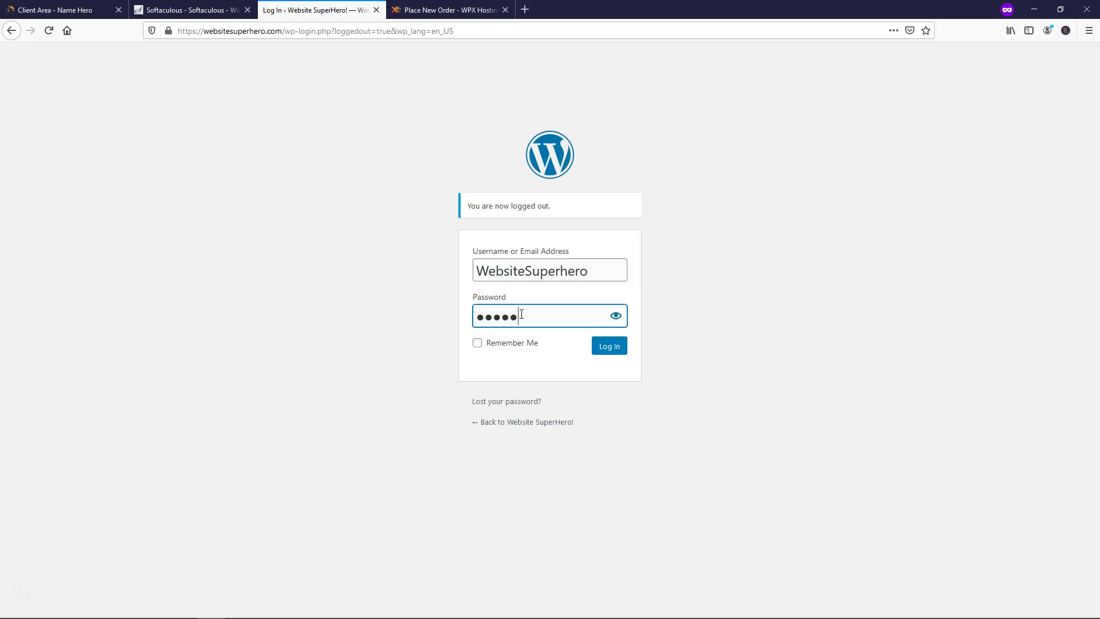
type("*******")
key("Return")
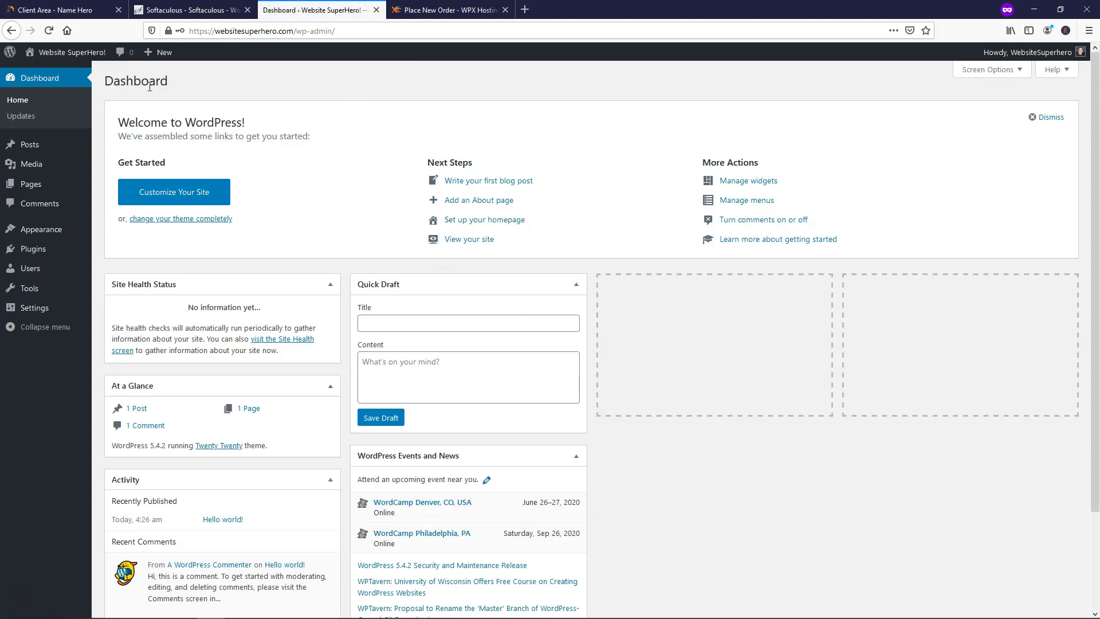
left_click_drag(181, 87, 104, 81)
left_click(245, 82)
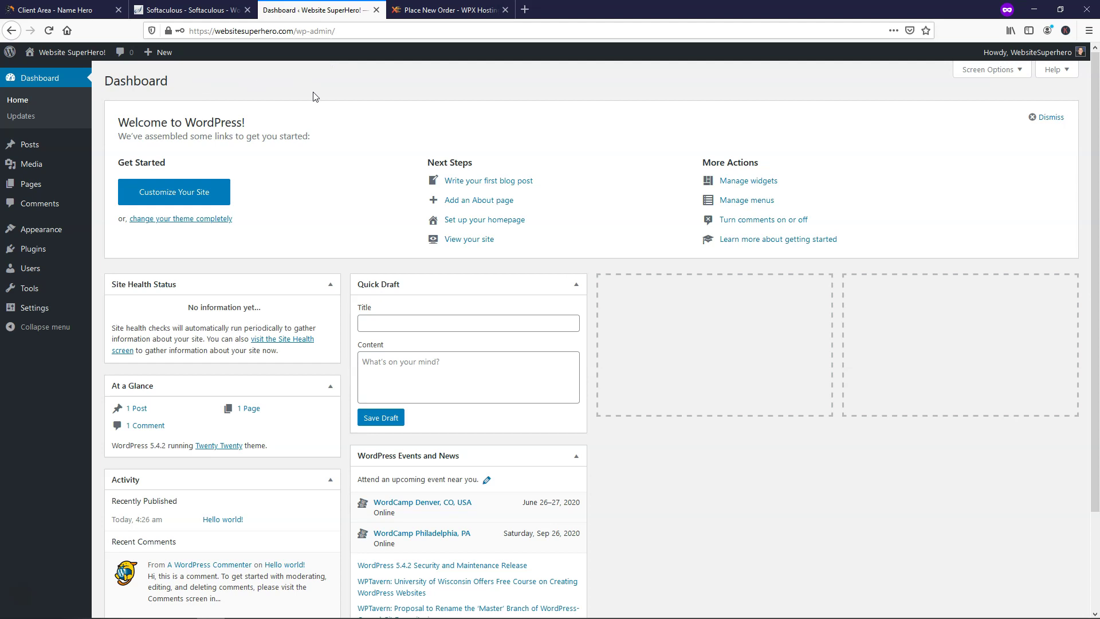